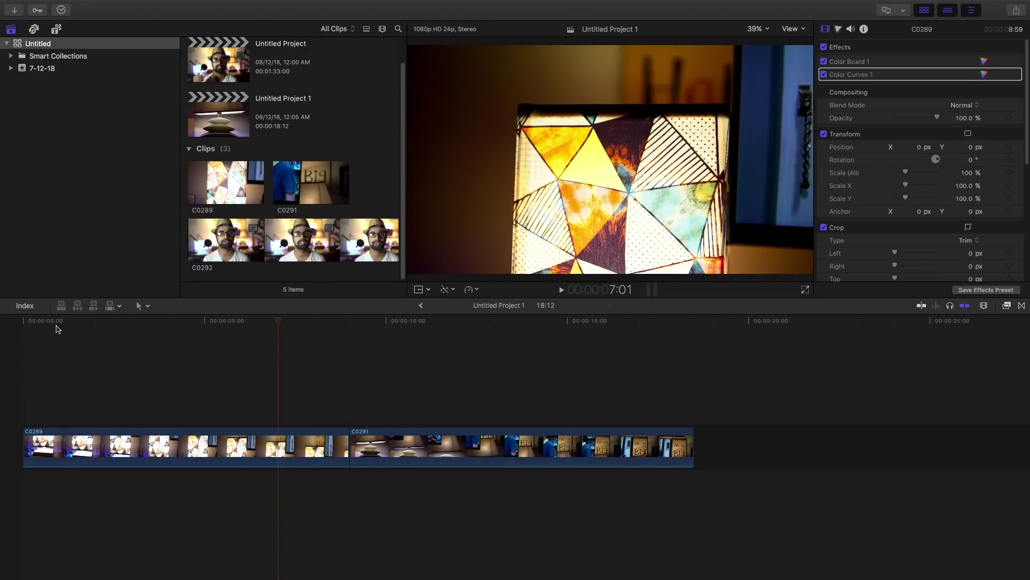
- Play the edit to the 5-second point and blade C0289's speed there
{"action": "left_click", "coordinate": [56, 329]}
{"action": "key", "text": "space"}
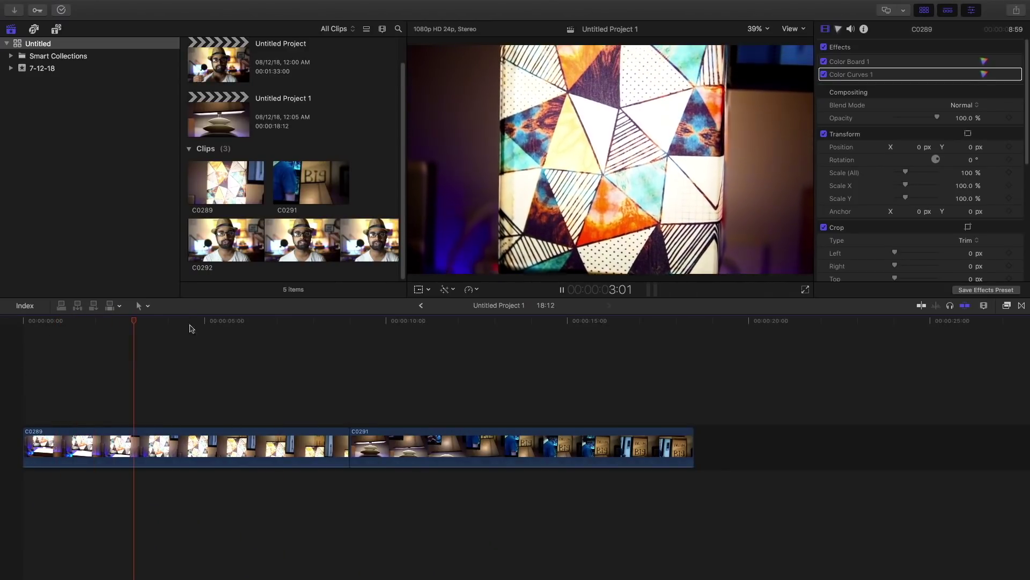
{"action": "key", "text": "space"}
{"action": "key", "text": "space"}
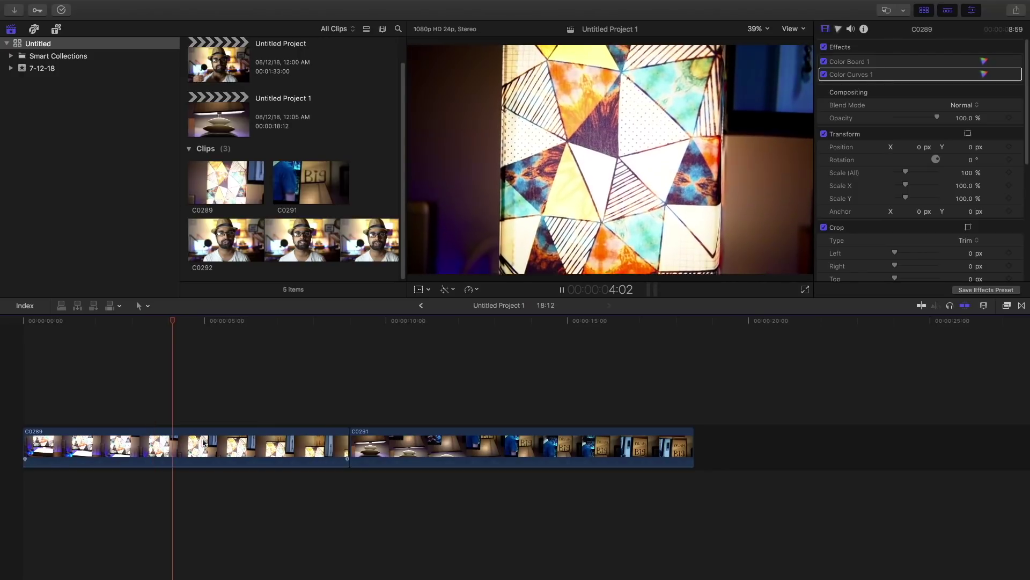
{"action": "key", "text": "space"}
{"action": "left_click", "coordinate": [214, 448]}
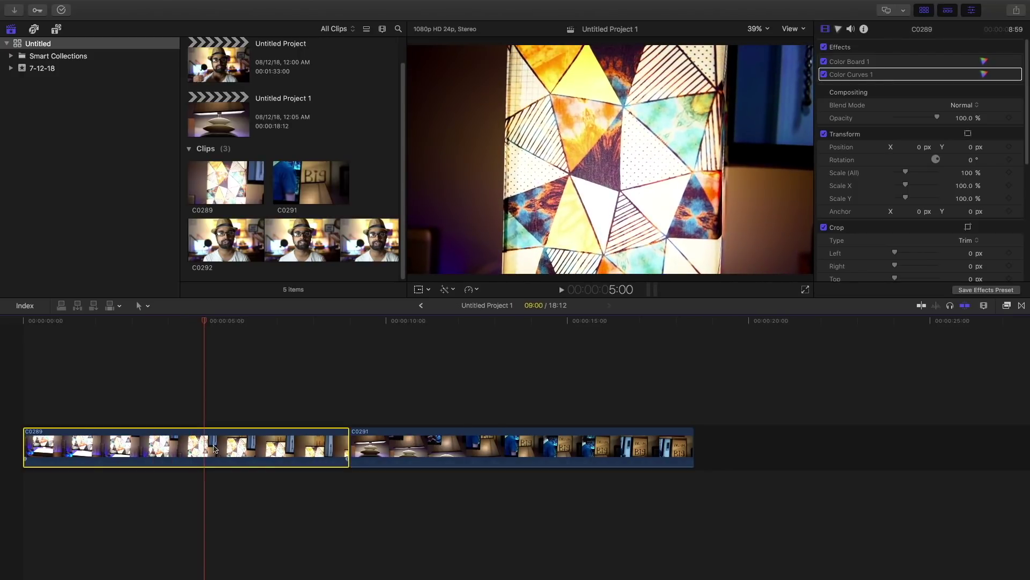
{"action": "key", "text": "shift+b"}
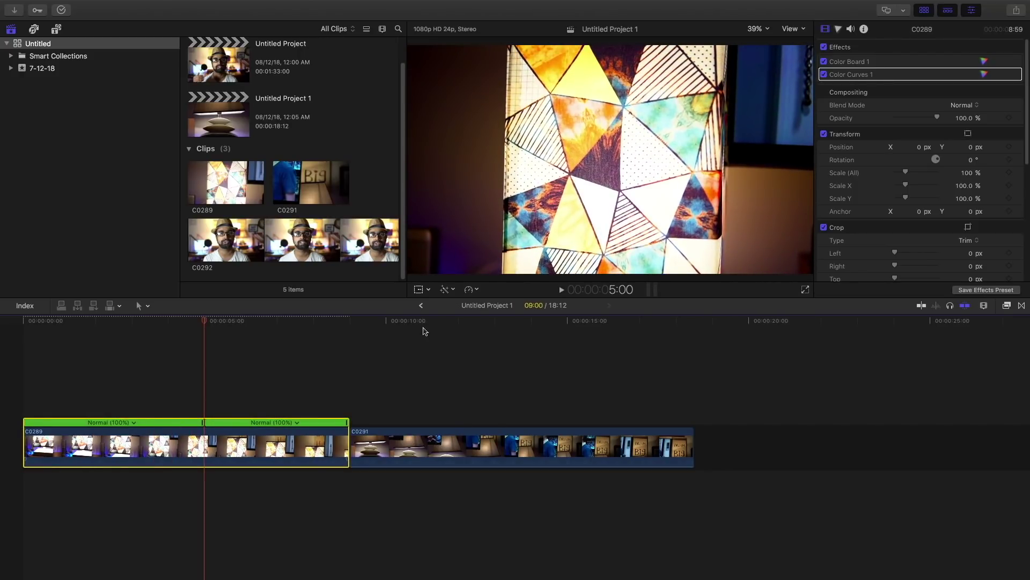
- Speed up C0289's second half sharply, bringing the project to 9:01
{"action": "left_click_drag", "start_coordinate": [424, 322], "coordinate": [464, 331]}
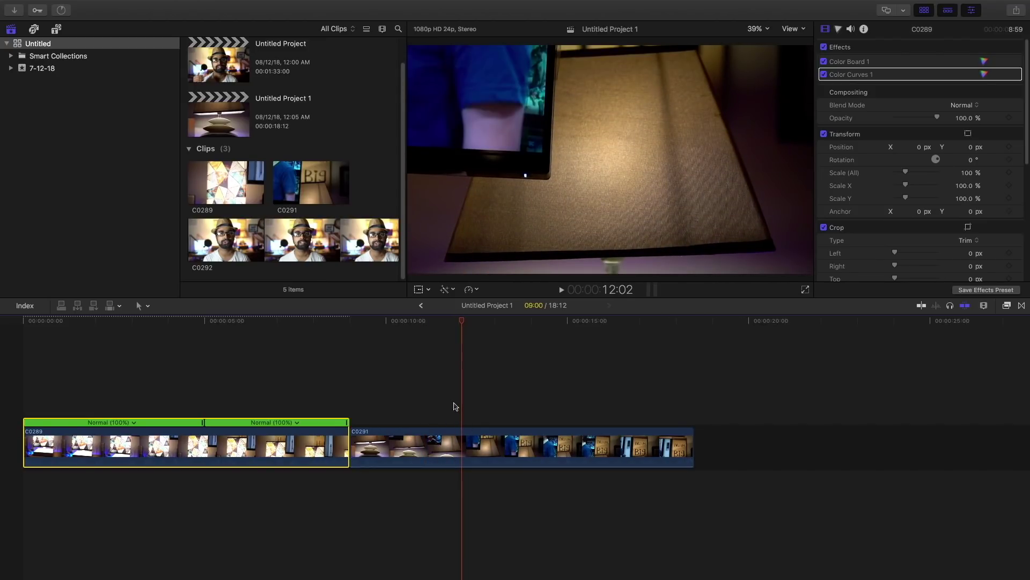
{"action": "left_click", "coordinate": [459, 445]}
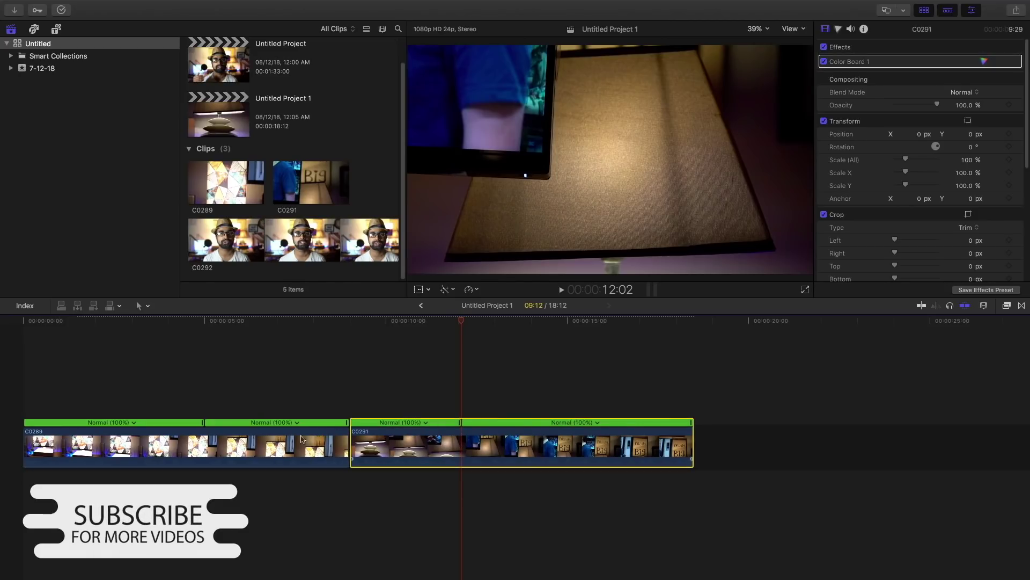
{"action": "left_click_drag", "start_coordinate": [346, 424], "coordinate": [258, 443]}
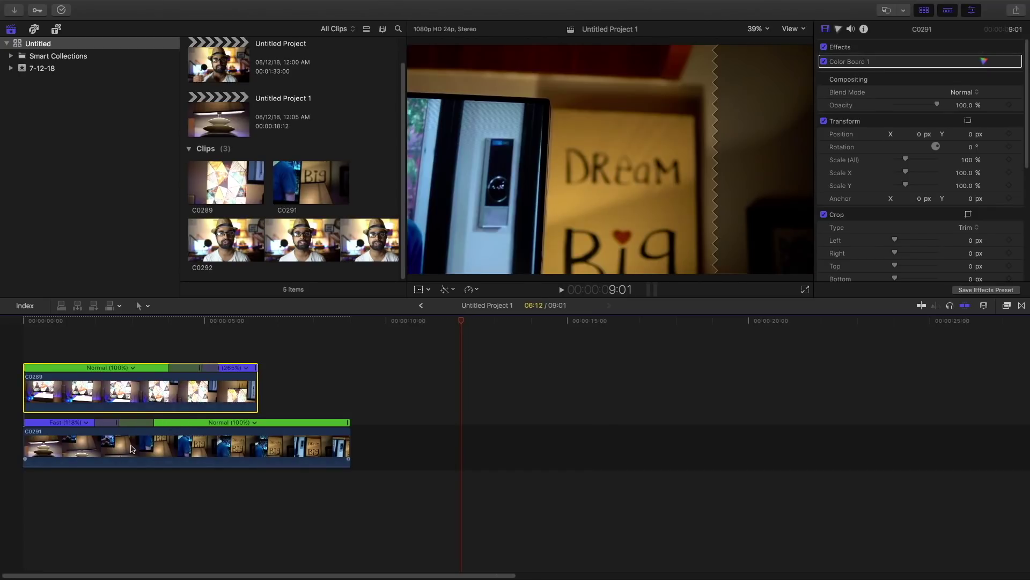
- Lift C0289 out of the main storyline so it sits connected above
{"action": "left_click", "coordinate": [130, 448]}
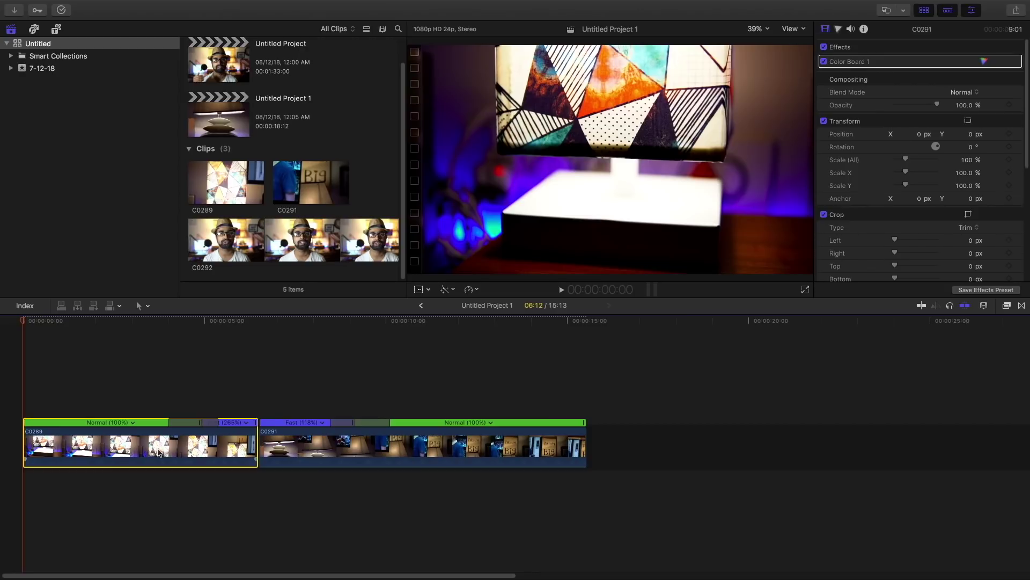
{"action": "right_click", "coordinate": [158, 453]}
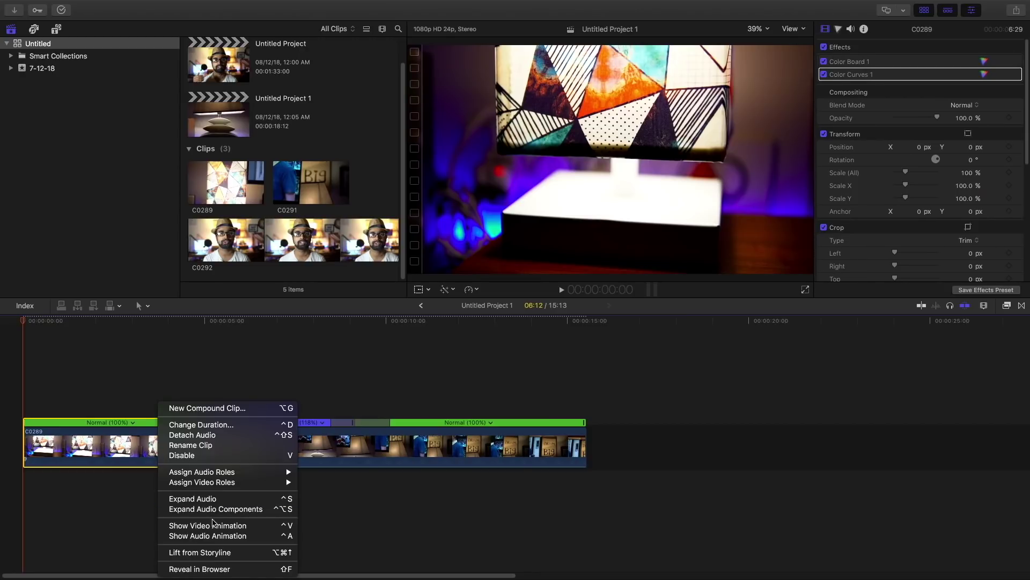
{"action": "left_click", "coordinate": [223, 552]}
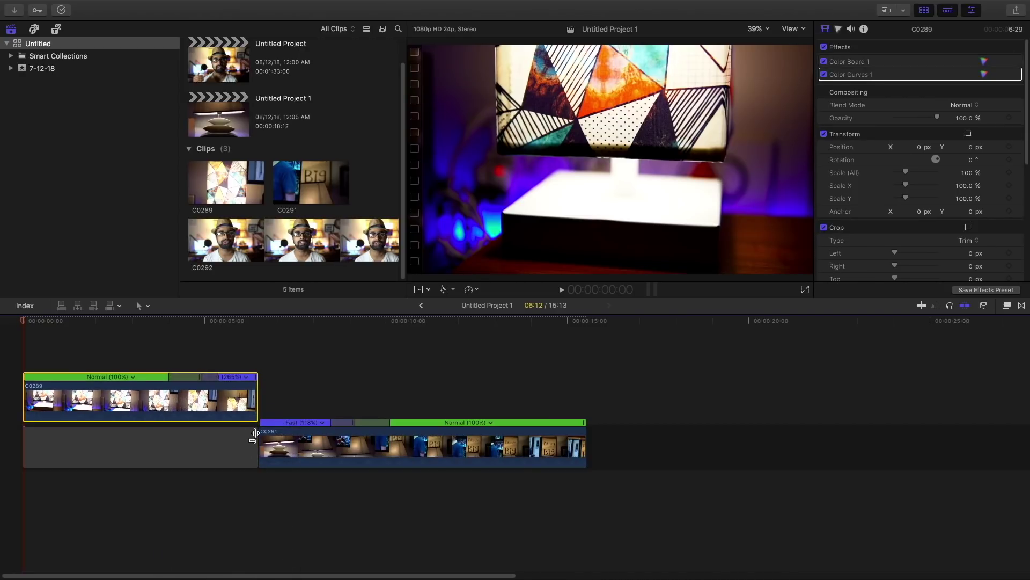
- Start C0291 earlier, quicken its fast opening, and shift C0289's speed transition later
{"action": "left_click_drag", "start_coordinate": [258, 437], "coordinate": [199, 439]}
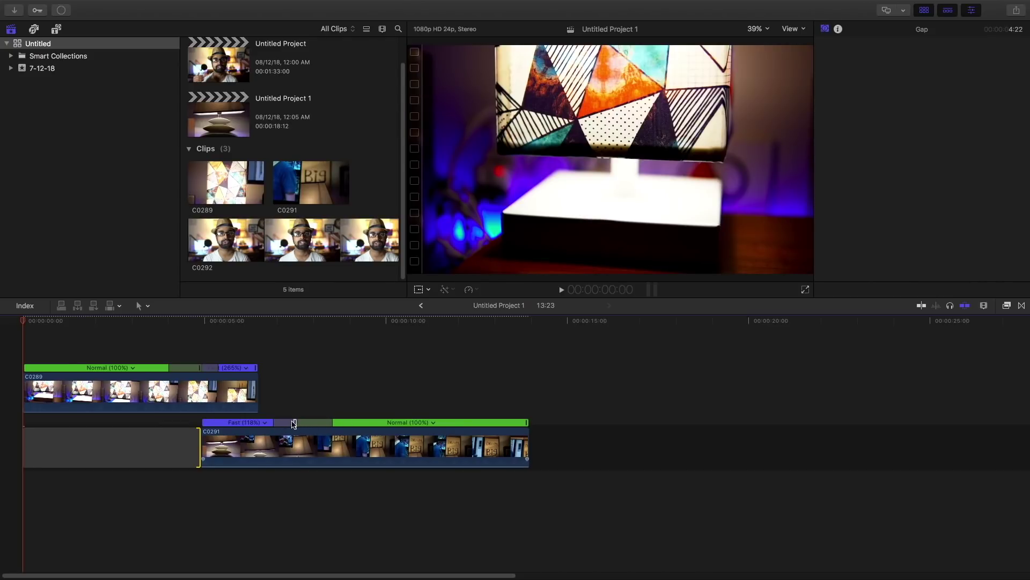
{"action": "left_click_drag", "start_coordinate": [294, 424], "coordinate": [212, 423]}
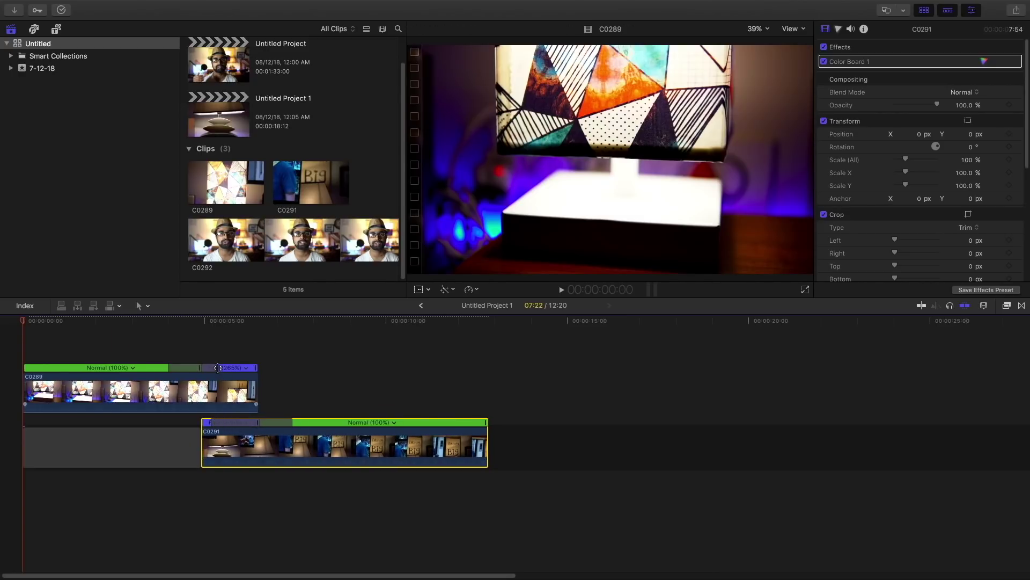
{"action": "left_click_drag", "start_coordinate": [218, 368], "coordinate": [244, 368]}
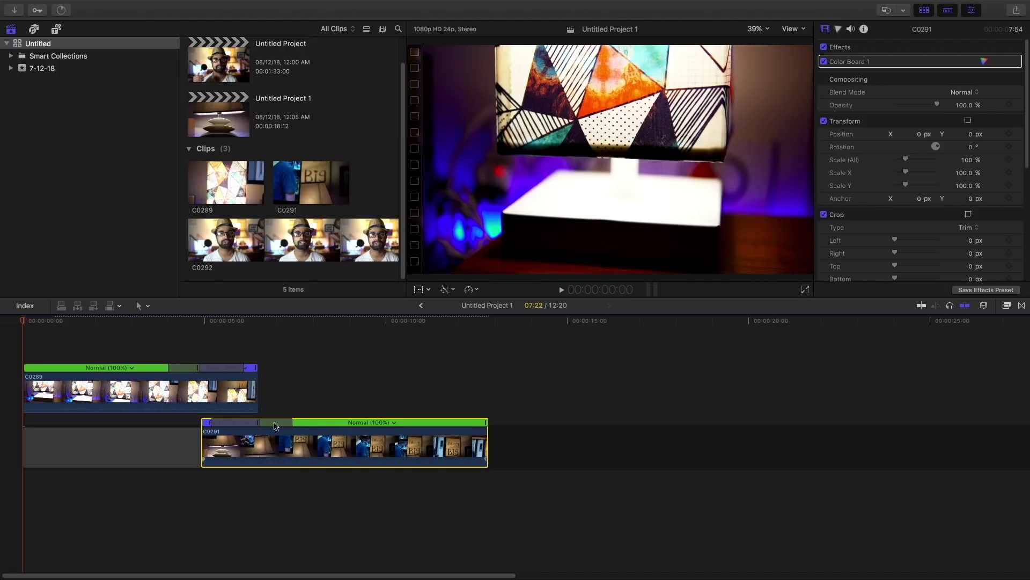
- Keyframe C0289's opacity in the Inspector, fading it from 100% down to 0%
{"action": "left_click", "coordinate": [203, 326]}
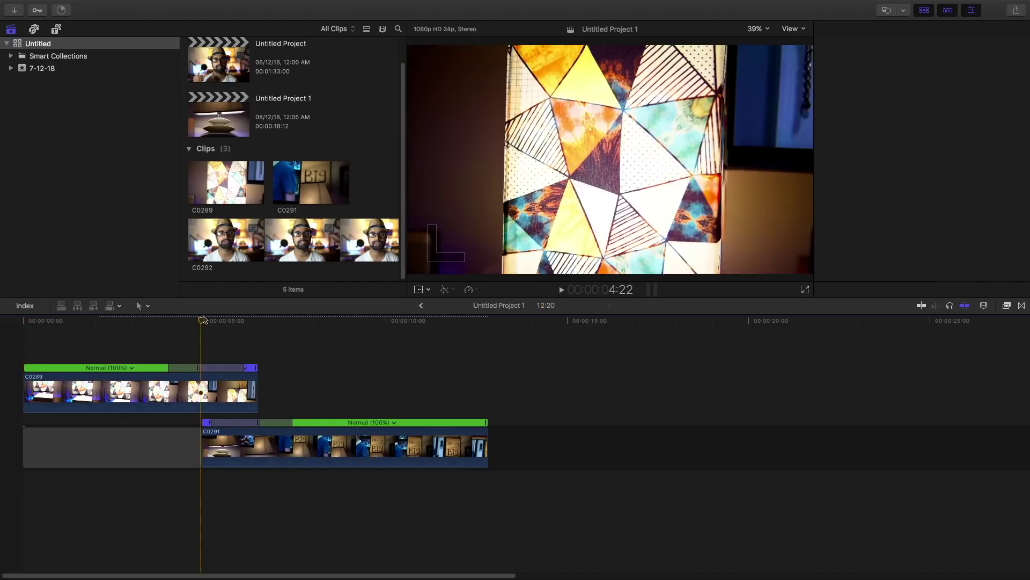
{"action": "key", "text": "super+4"}
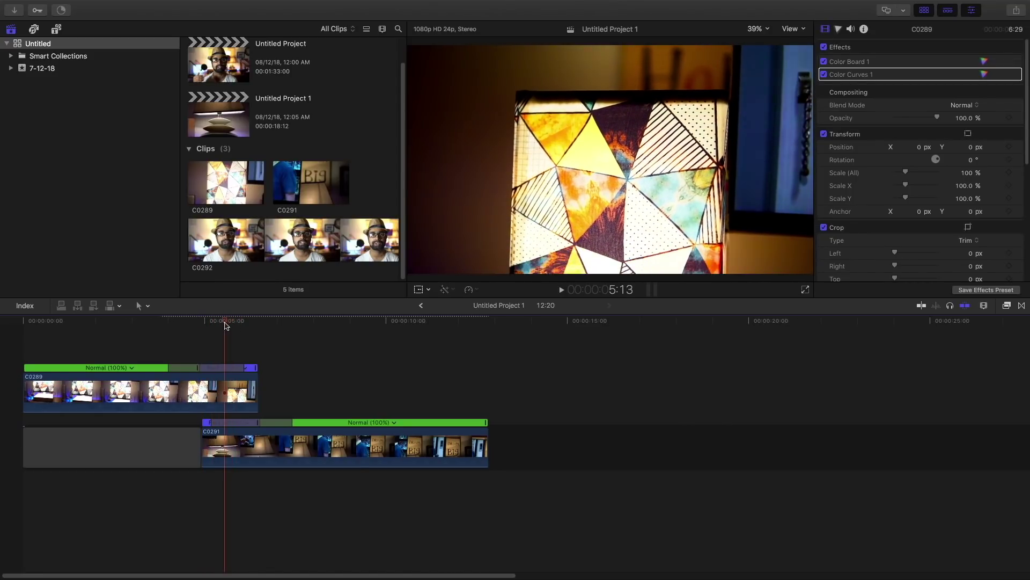
{"action": "left_click", "coordinate": [241, 391]}
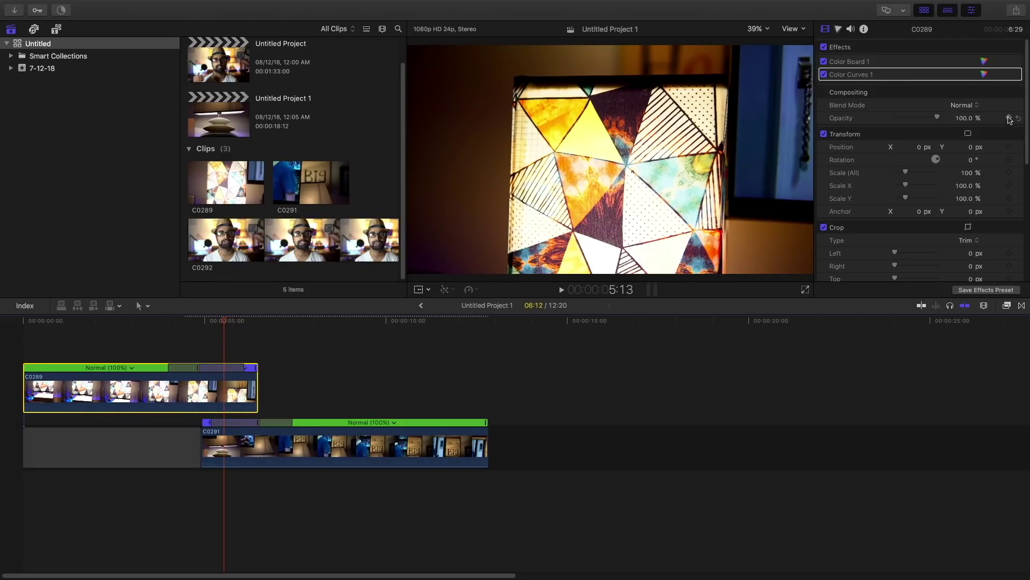
{"action": "left_click", "coordinate": [240, 324]}
{"action": "key", "text": "space"}
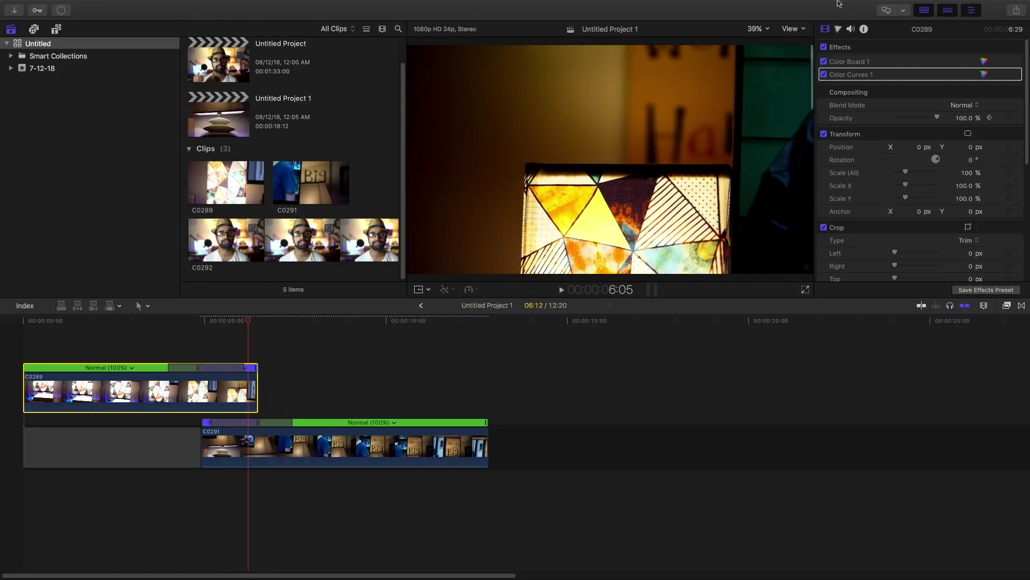
{"action": "left_click", "coordinate": [1010, 117]}
{"action": "left_click_drag", "start_coordinate": [937, 118], "coordinate": [895, 117]}
- Speed up C0291's ending to Fast 155%, shortening the project to 10:13
{"action": "left_click", "coordinate": [360, 370]}
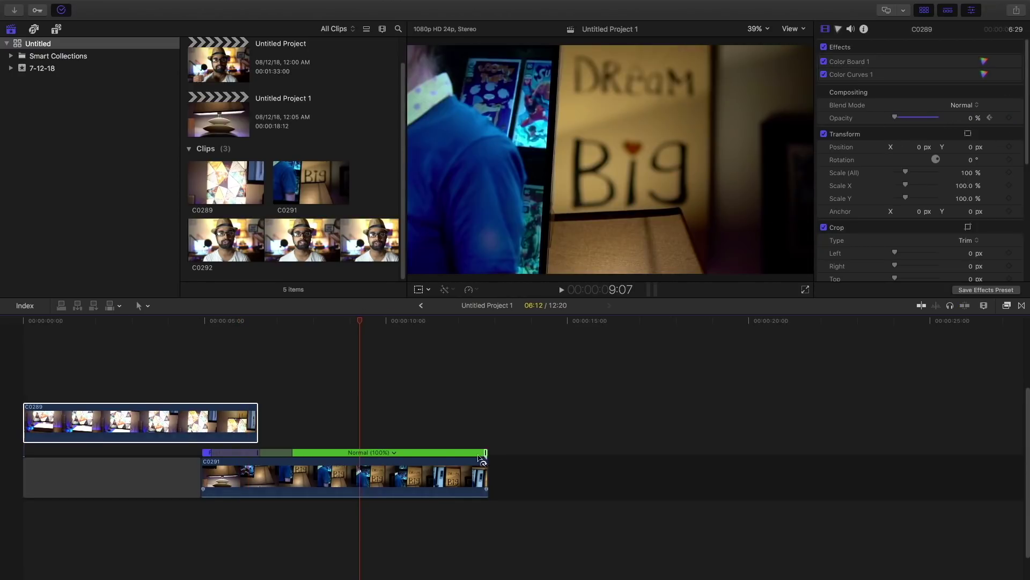
{"action": "key", "text": "alt+s"}
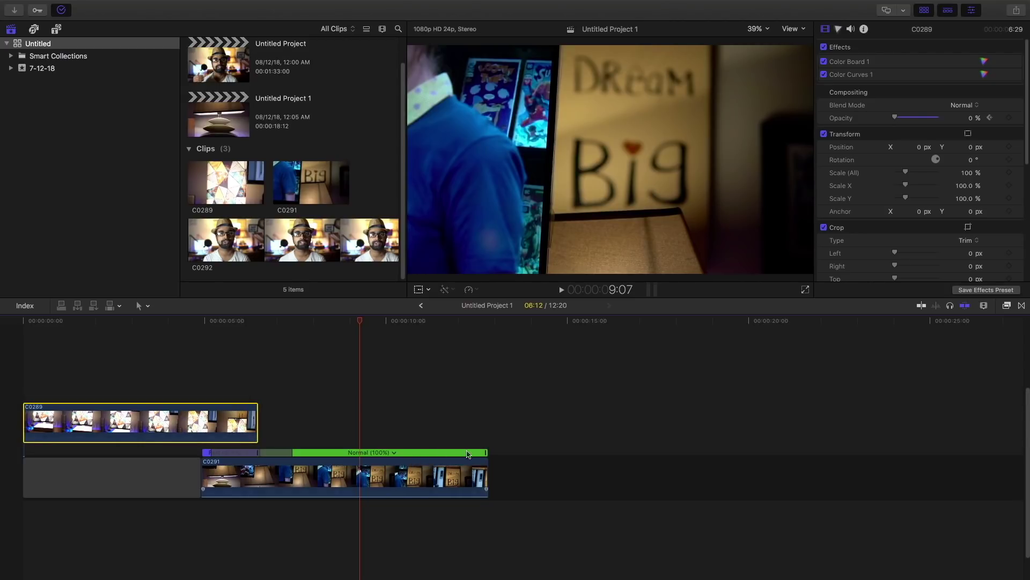
{"action": "left_click_drag", "start_coordinate": [485, 455], "coordinate": [404, 456]}
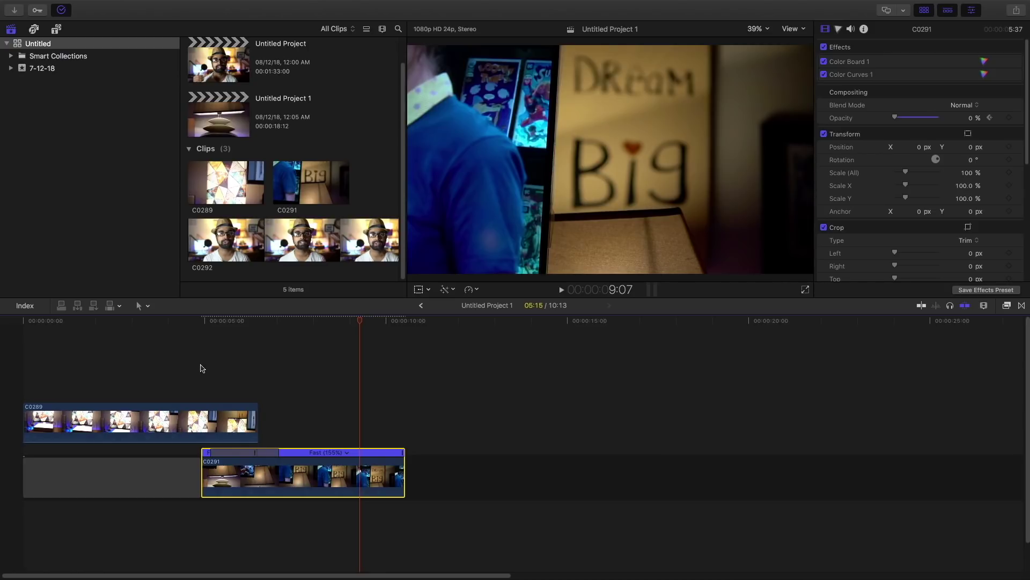
{"action": "left_click", "coordinate": [201, 322]}
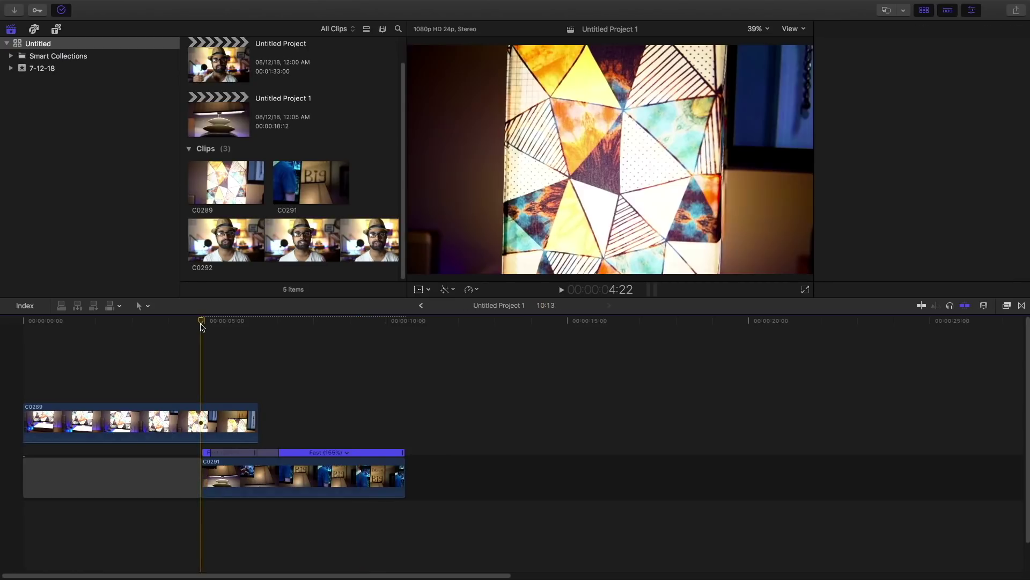
{"action": "key", "text": "super+4"}
{"action": "key", "text": "space"}
{"action": "key", "text": "super+4"}
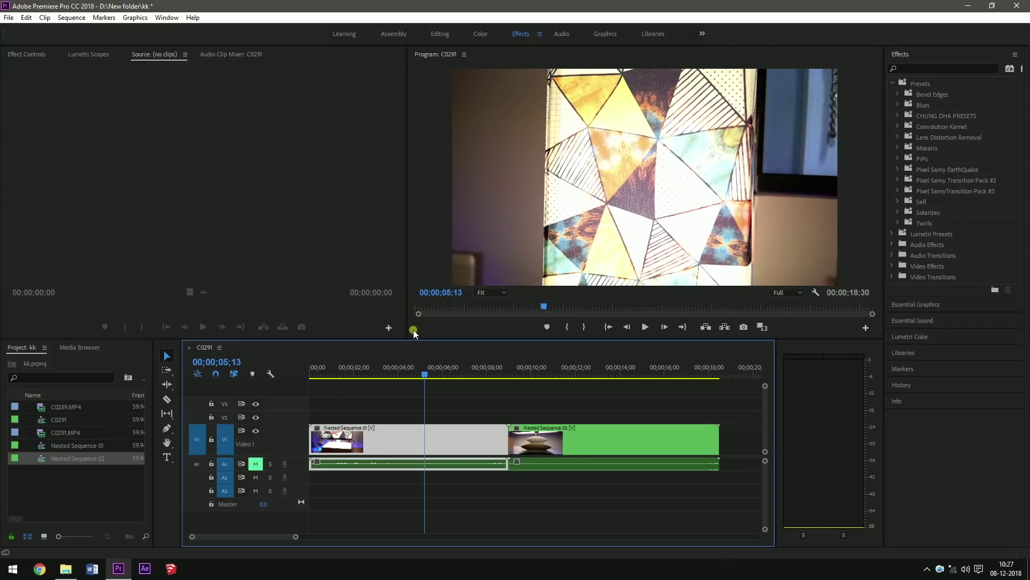
- Show the Time Remapping > Speed line on Nested Sequence 01
{"action": "left_click_drag", "start_coordinate": [416, 342], "coordinate": [421, 322]}
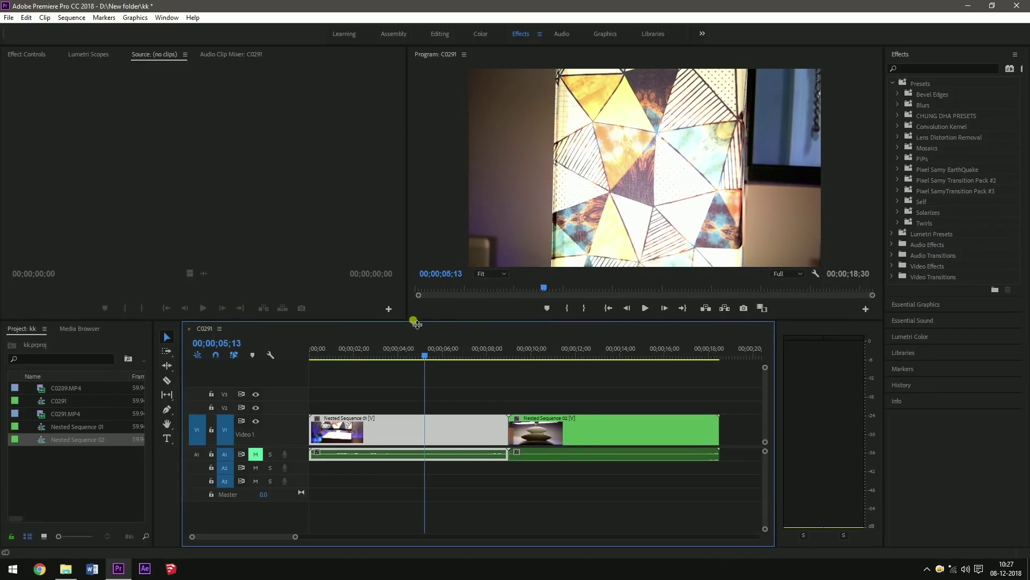
{"action": "left_click", "coordinate": [327, 356]}
{"action": "key", "text": "space"}
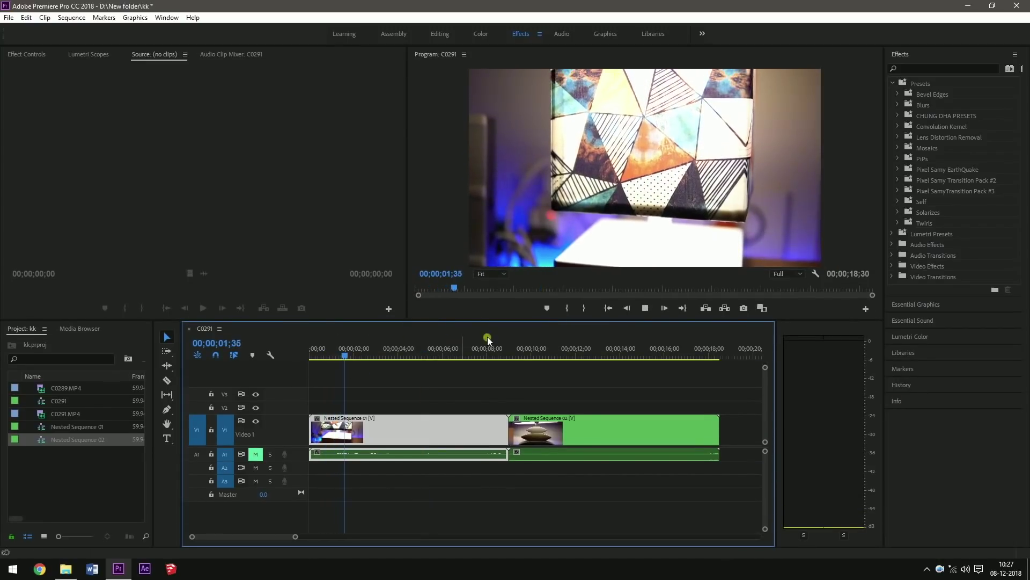
{"action": "left_click", "coordinate": [519, 354]}
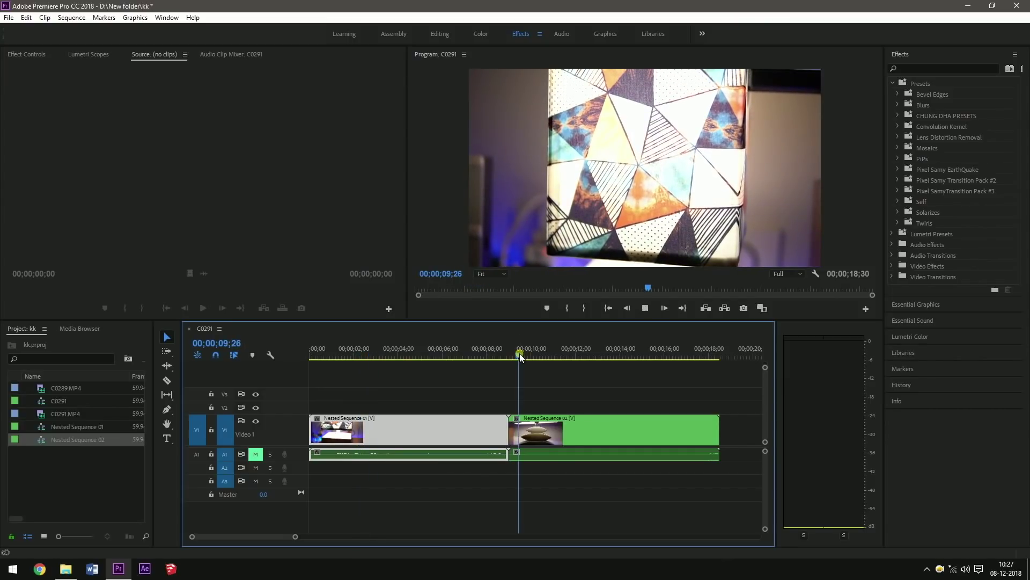
{"action": "left_click", "coordinate": [455, 355]}
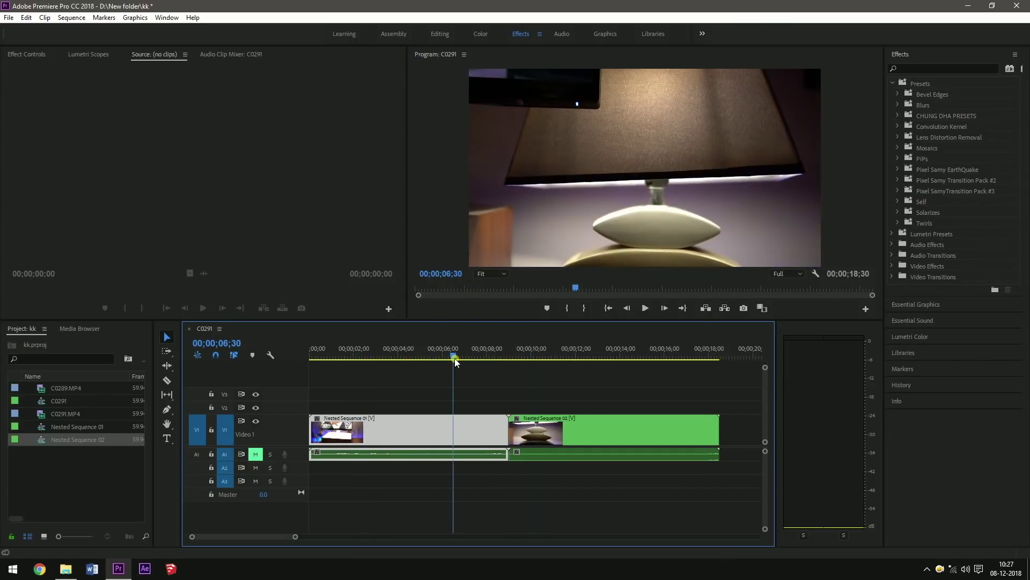
{"action": "left_click", "coordinate": [457, 355]}
{"action": "right_click", "coordinate": [466, 432]}
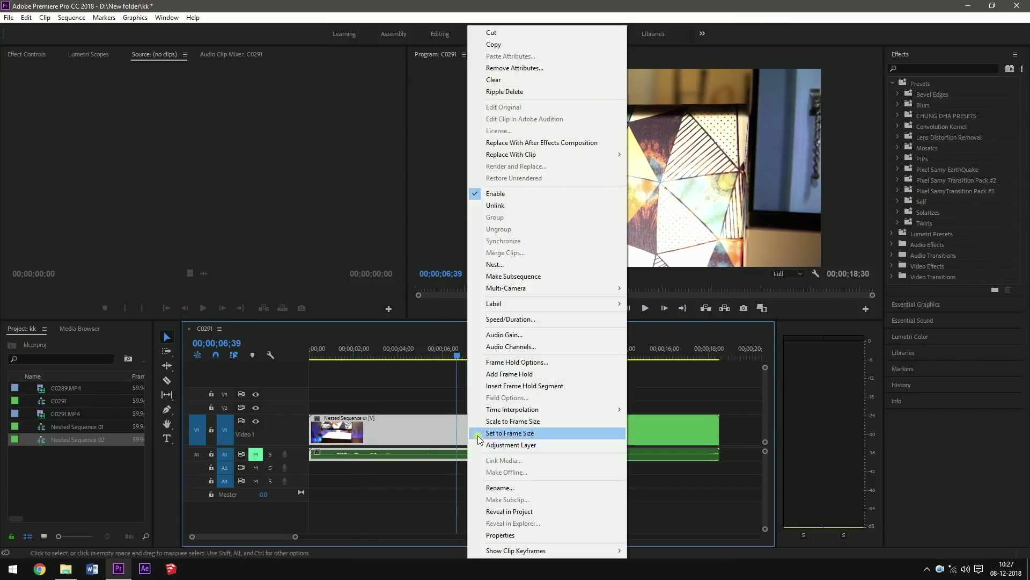
{"action": "mouse_move", "coordinate": [602, 550]}
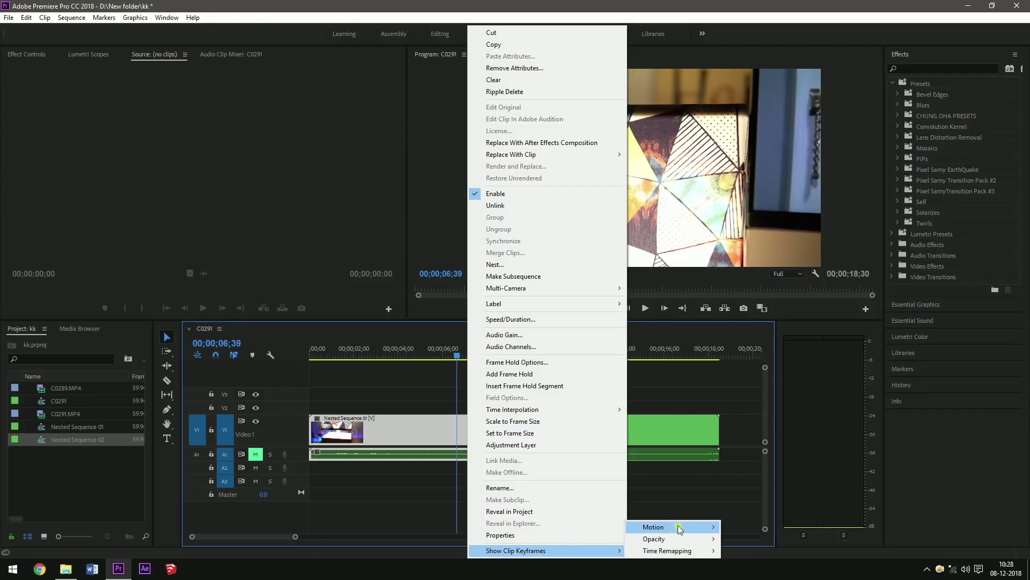
{"action": "mouse_move", "coordinate": [679, 551]}
{"action": "left_click", "coordinate": [750, 550]}
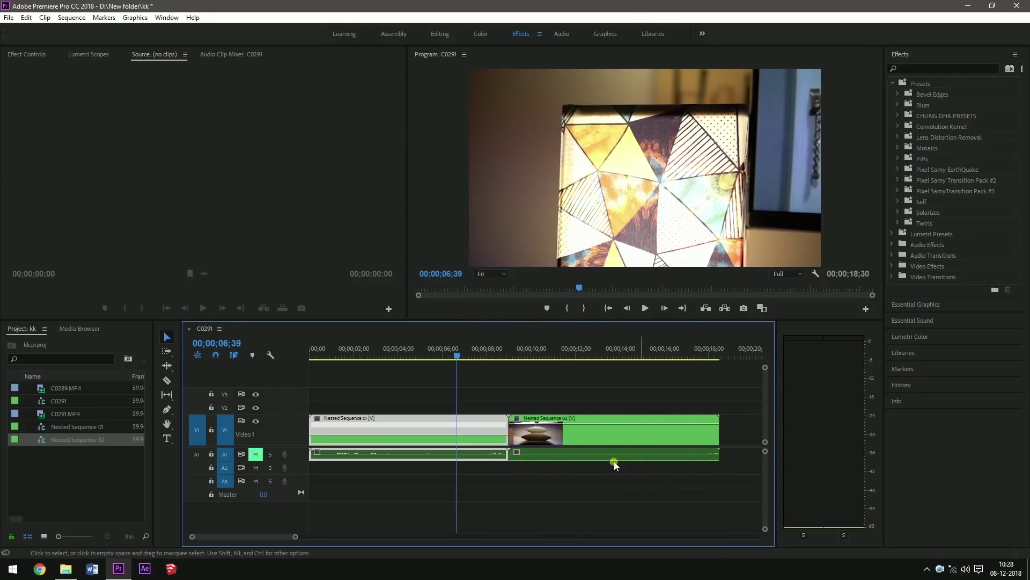
- Show the speed line on Nested Sequence 02 and park the playhead at 00;00;06;46
{"action": "left_click", "coordinate": [534, 429]}
{"action": "right_click", "coordinate": [541, 429]}
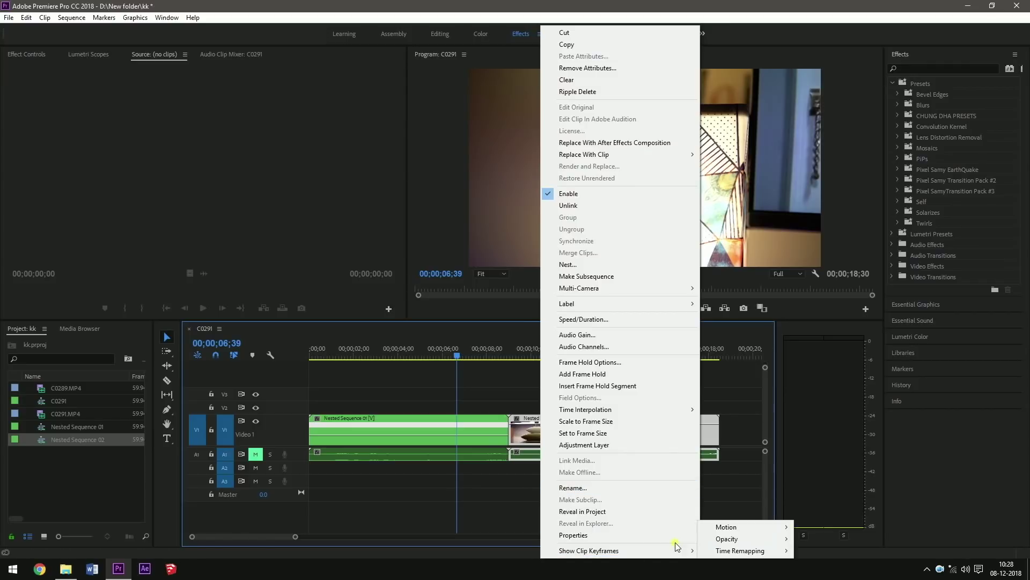
{"action": "mouse_move", "coordinate": [683, 551]}
{"action": "mouse_move", "coordinate": [785, 551]}
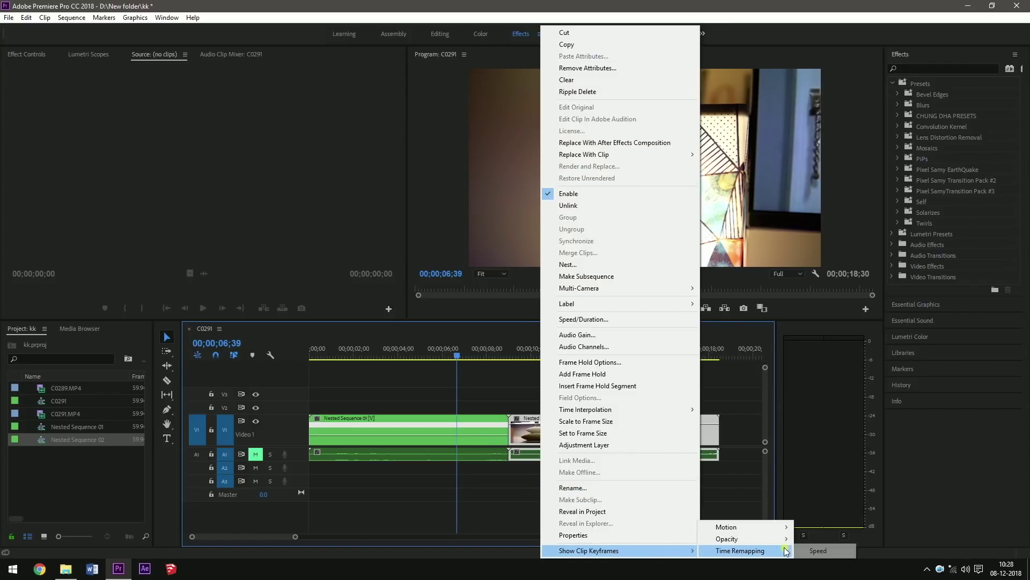
{"action": "left_click", "coordinate": [817, 550]}
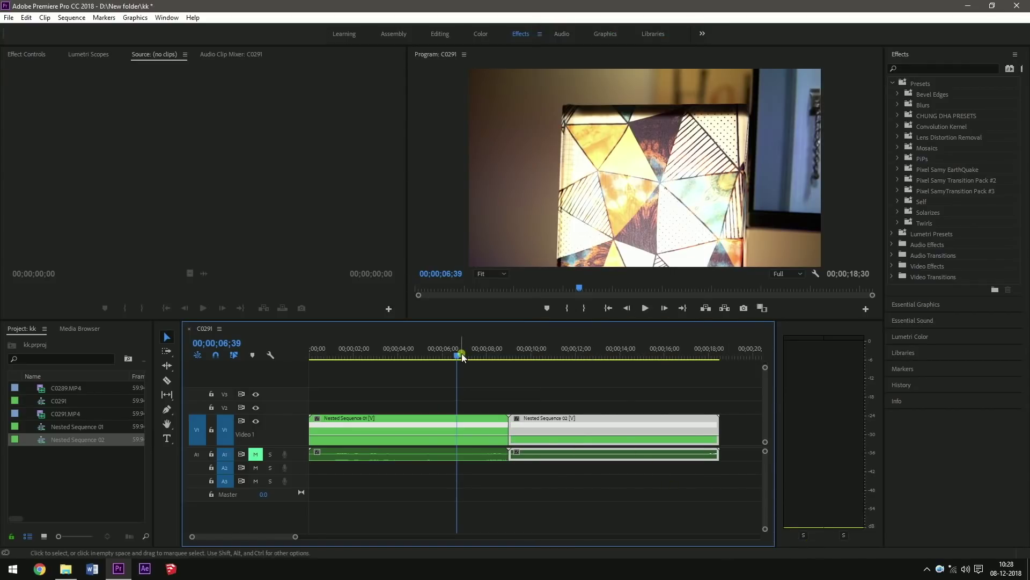
{"action": "left_click_drag", "start_coordinate": [462, 356], "coordinate": [460, 361]}
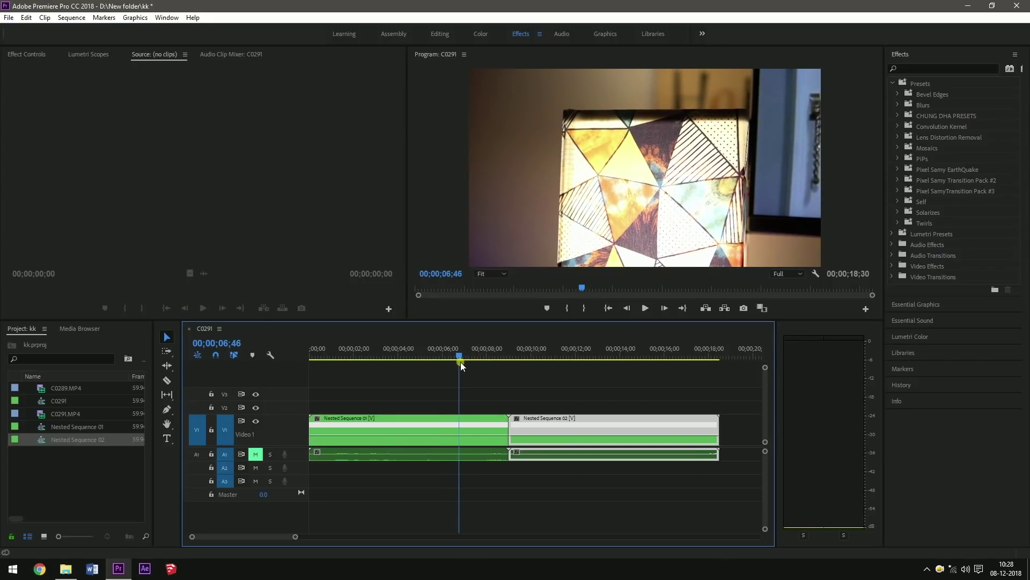
- Add speed keyframes at 00;00;06;46 on Nested Sequence 01 and 02 with the Pen tool
{"action": "key", "text": "p"}
{"action": "left_click", "coordinate": [462, 431]}
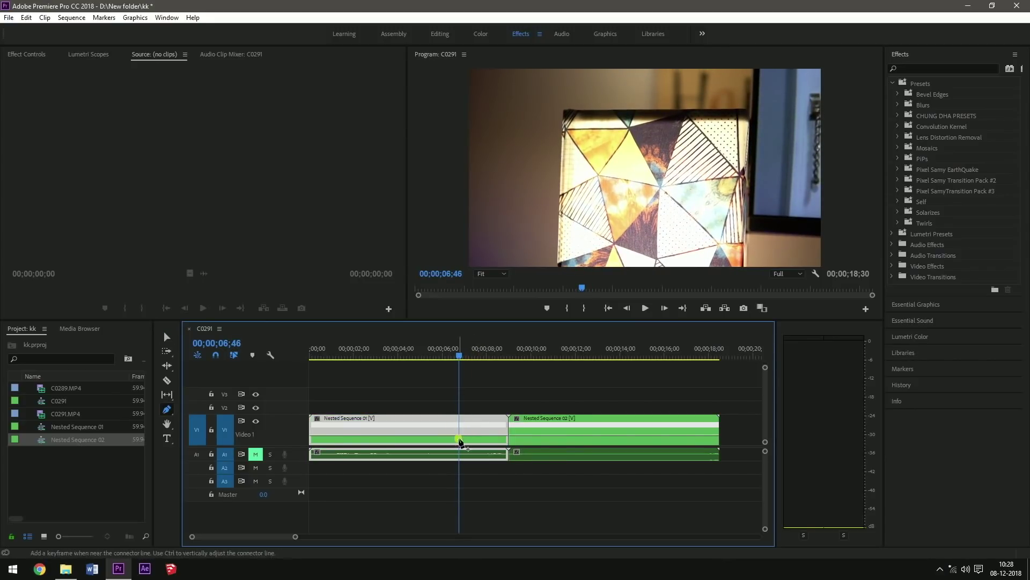
{"action": "left_click", "coordinate": [460, 439]}
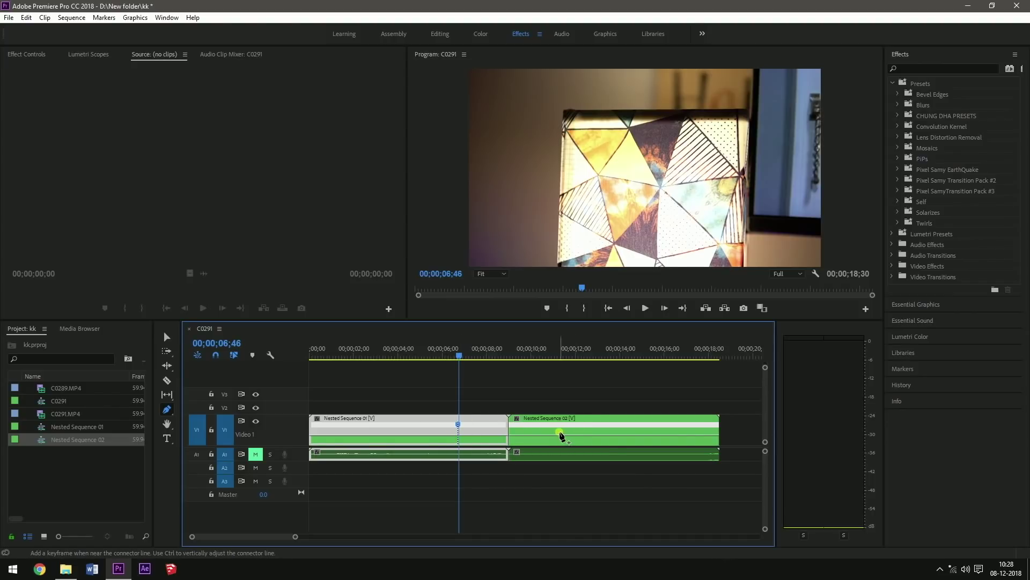
{"action": "left_click", "coordinate": [561, 436]}
{"action": "key", "text": "v"}
- Raise Nested Sequence 01's speed after its keyframe to about 105%
{"action": "left_click_drag", "start_coordinate": [479, 433], "coordinate": [480, 424]}
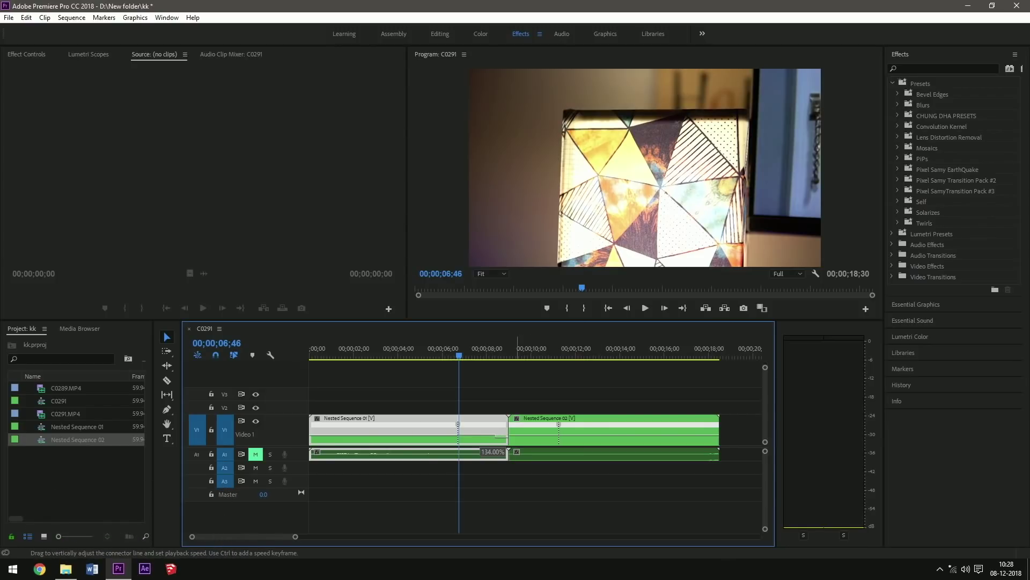
{"action": "scroll", "coordinate": [491, 448], "scroll_direction": "down", "scroll_amount": 3}
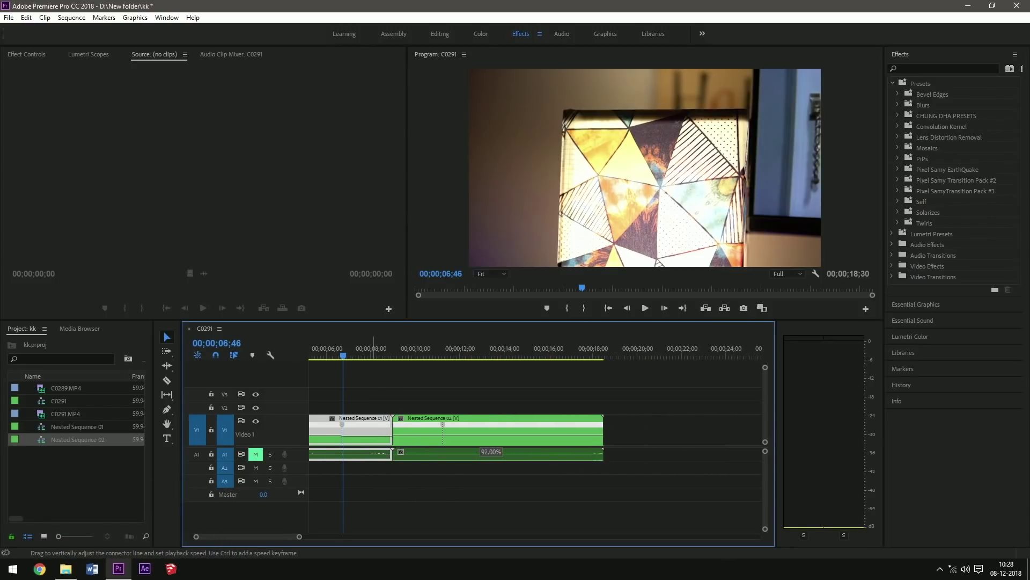
{"action": "scroll", "coordinate": [491, 449], "scroll_direction": "up", "scroll_amount": 3}
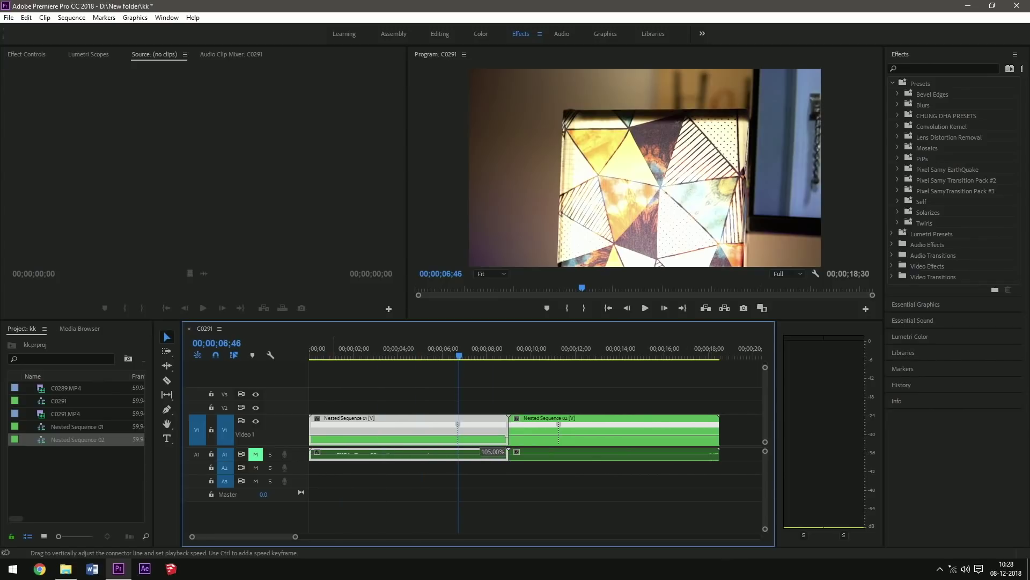
{"action": "left_click_drag", "start_coordinate": [480, 424], "coordinate": [480, 424]}
- Zoom in, adjust Nested Sequence 01's post-keyframe speed, and expand the Video 1 track taller
{"action": "left_click", "coordinate": [470, 418]}
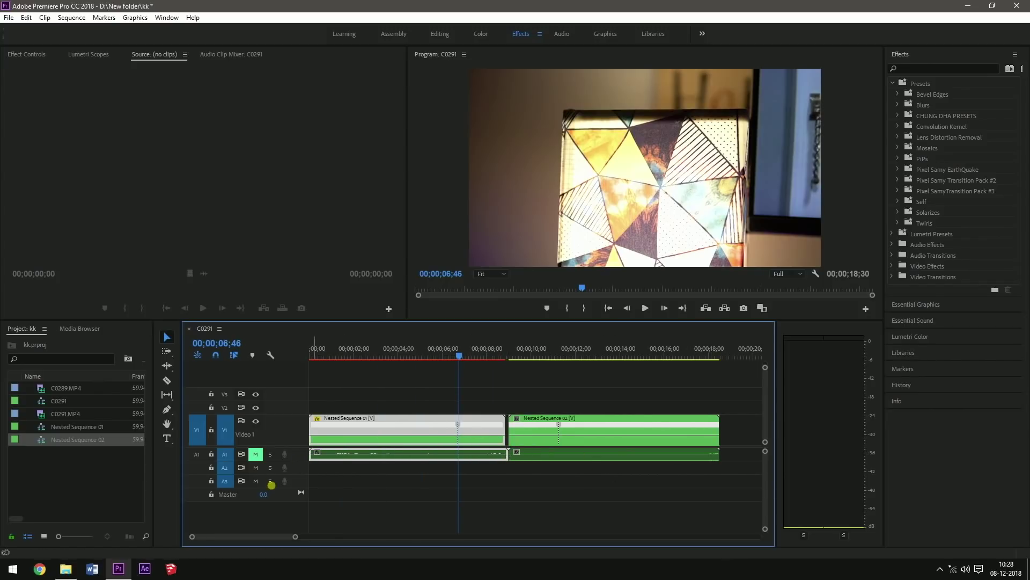
{"action": "left_click_drag", "start_coordinate": [296, 537], "coordinate": [274, 540]}
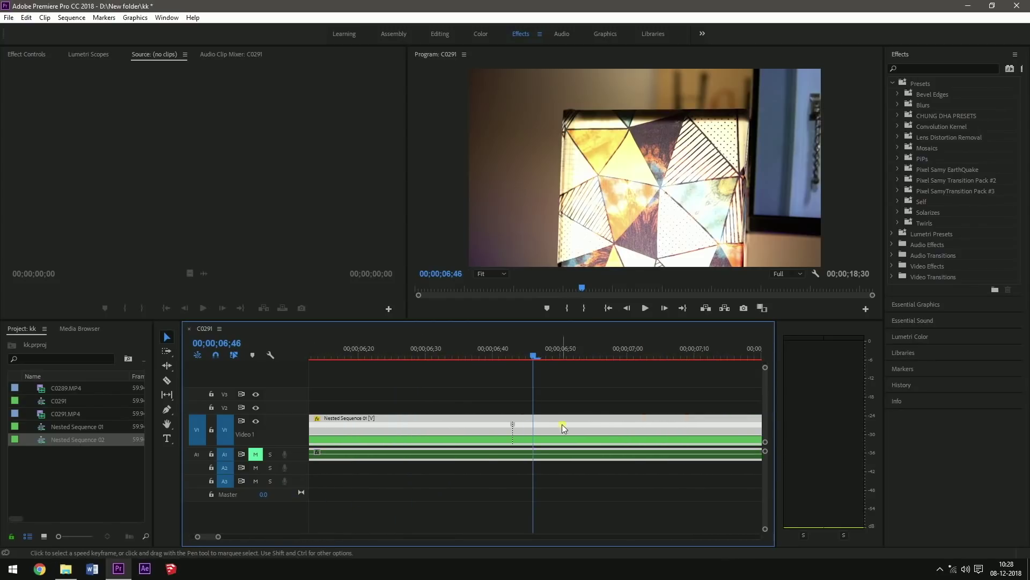
{"action": "left_click_drag", "start_coordinate": [562, 436], "coordinate": [575, 433]}
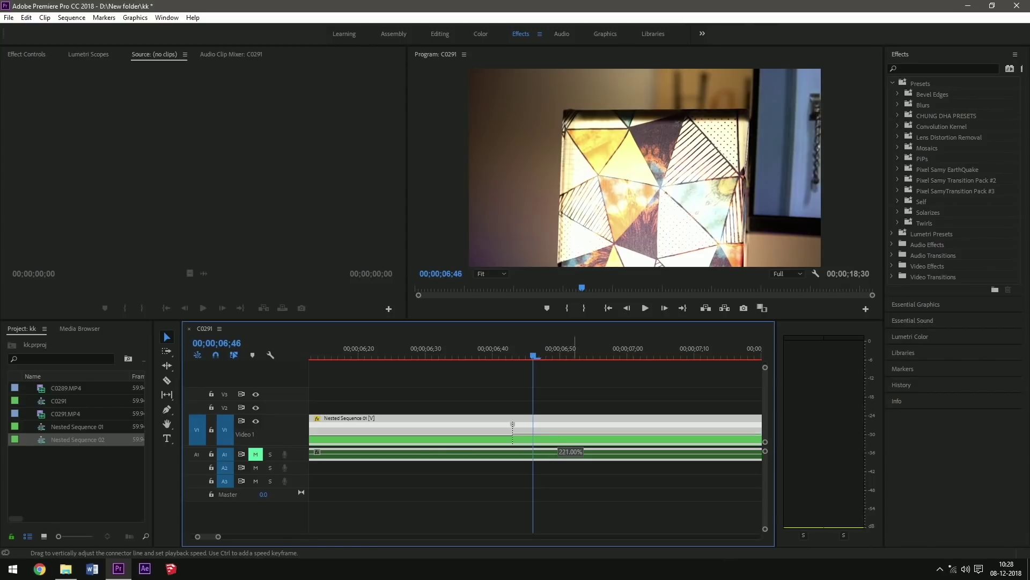
{"action": "double_click", "coordinate": [277, 417]}
{"action": "left_click_drag", "start_coordinate": [217, 537], "coordinate": [242, 524]}
{"action": "scroll", "coordinate": [376, 466], "scroll_direction": "down", "scroll_amount": 2}
{"action": "scroll", "coordinate": [376, 466], "scroll_direction": "up", "scroll_amount": 4}
{"action": "scroll", "coordinate": [376, 466], "scroll_direction": "up", "scroll_amount": 1}
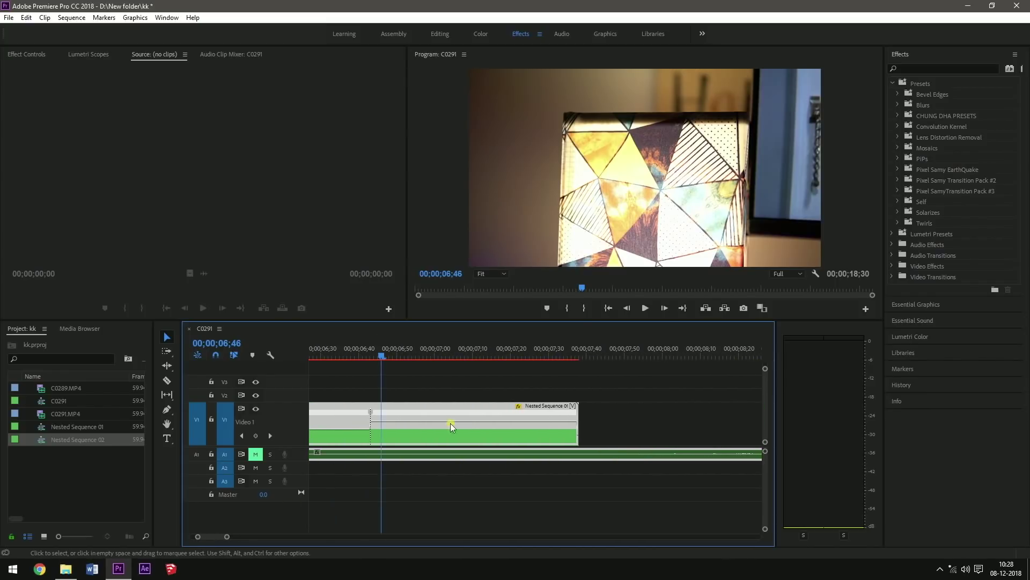
- Speed up Nested Sequence 01's end and split its speed keyframe into a gradual ramp
{"action": "left_click_drag", "start_coordinate": [437, 418], "coordinate": [438, 416]}
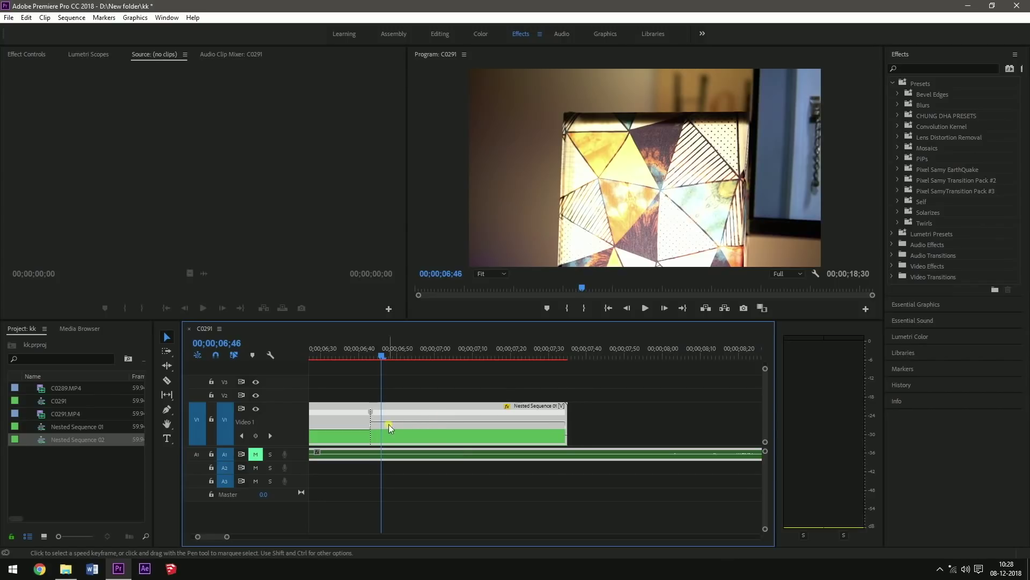
{"action": "left_click_drag", "start_coordinate": [371, 413], "coordinate": [396, 415]}
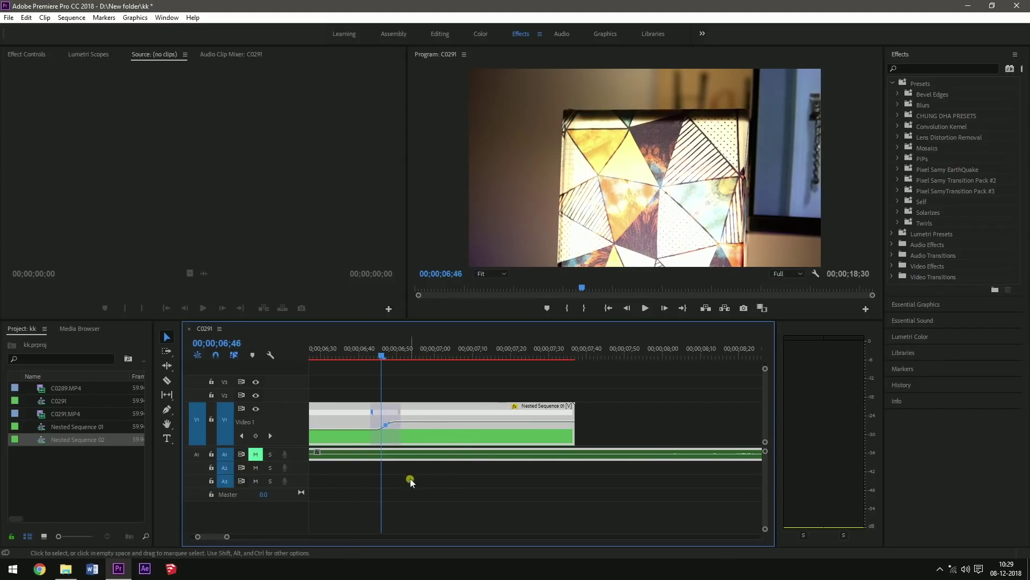
{"action": "mouse_move", "coordinate": [212, 536]}
{"action": "left_mouse_down"}
{"action": "mouse_move", "coordinate": [222, 536]}
{"action": "mouse_move", "coordinate": [212, 536]}
{"action": "left_mouse_up"}
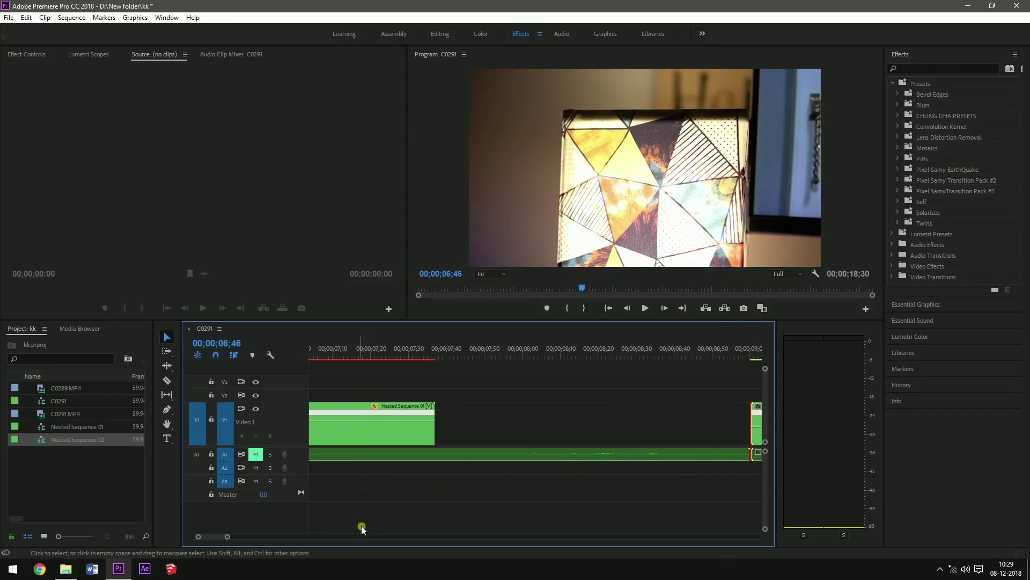
- Butt Nested Sequence 02 against Nested Sequence 01 and ramp its first part up to 234%
{"action": "scroll", "coordinate": [375, 515], "scroll_direction": "down", "scroll_amount": 2}
{"action": "left_click_drag", "start_coordinate": [721, 418], "coordinate": [408, 421]}
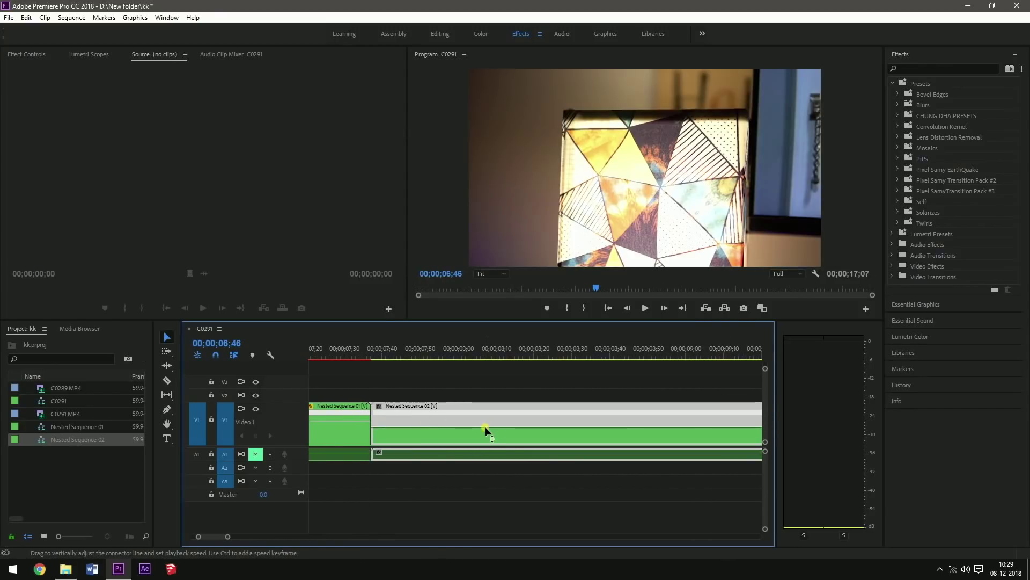
{"action": "left_click_drag", "start_coordinate": [484, 425], "coordinate": [467, 422]}
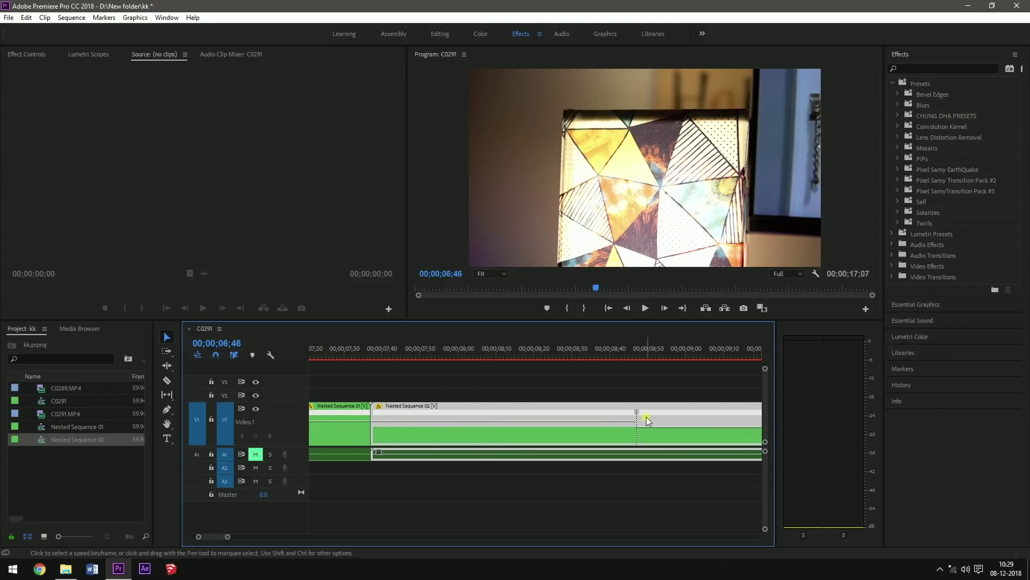
{"action": "left_click_drag", "start_coordinate": [638, 412], "coordinate": [665, 413]}
{"action": "left_click_drag", "start_coordinate": [436, 422], "coordinate": [435, 419]}
- Fit the whole sequence in view and render previews of the speed-ramped section
{"action": "key", "text": "backslash"}
{"action": "key", "text": "Return"}
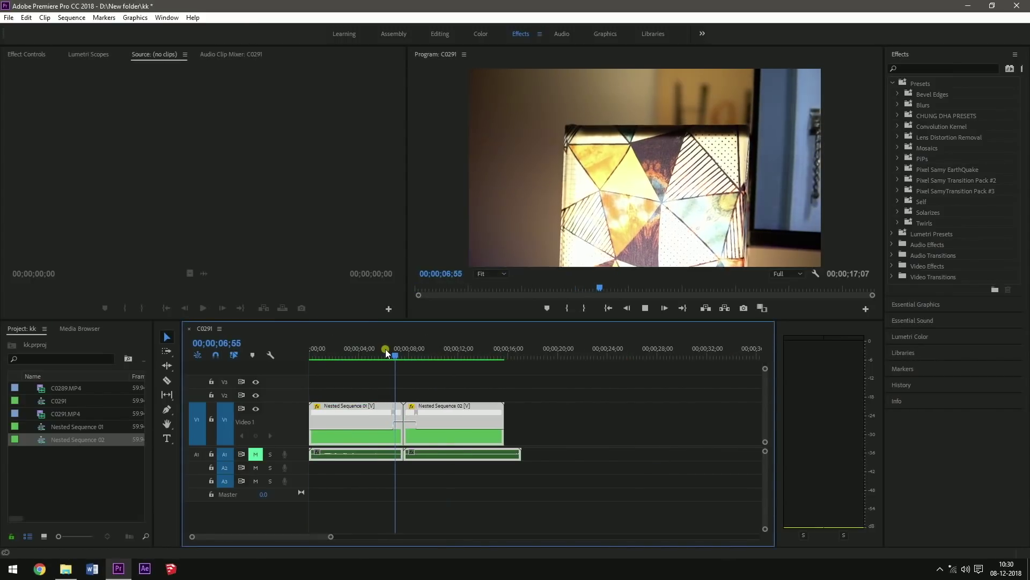
{"action": "left_click_drag", "start_coordinate": [386, 350], "coordinate": [408, 351]}
- Shorten Video 1 and move Nested Sequence 01 onto V2, overlapping Nested Sequence 02
{"action": "left_click_drag", "start_coordinate": [288, 402], "coordinate": [292, 430]}
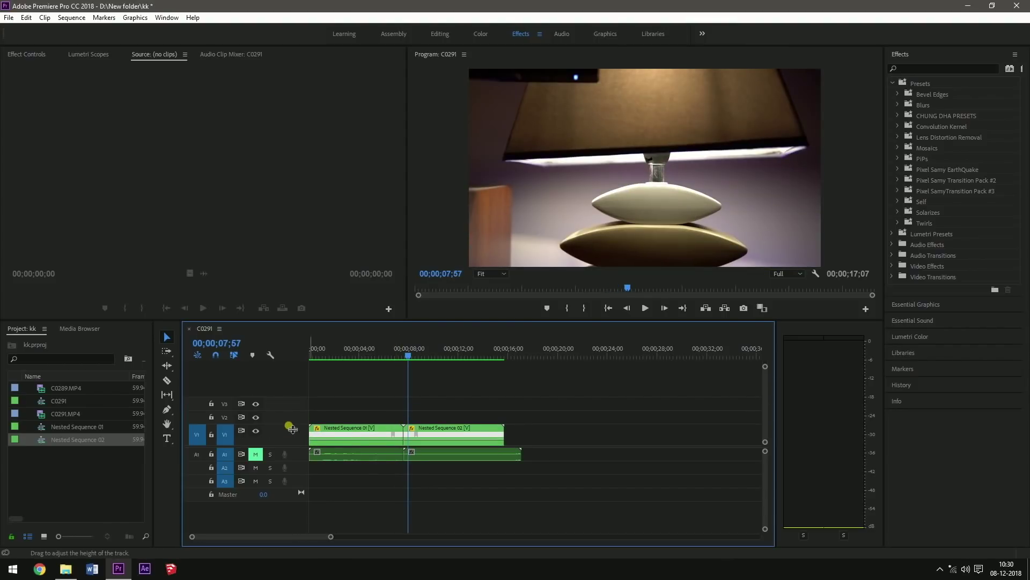
{"action": "left_click_drag", "start_coordinate": [368, 433], "coordinate": [409, 433]}
{"action": "left_click_drag", "start_coordinate": [330, 536], "coordinate": [214, 537]}
- Render In to Out, then open Nested Sequence 01's Effect Controls at 00;00;06;46
{"action": "left_click", "coordinate": [333, 418]}
{"action": "left_click", "coordinate": [71, 17]}
{"action": "left_click", "coordinate": [91, 45]}
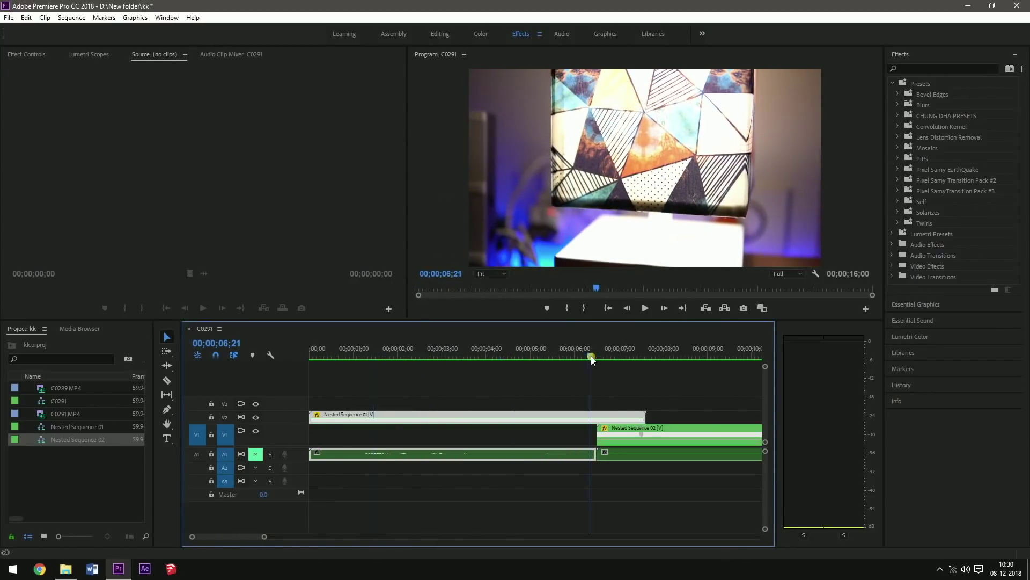
{"action": "left_click_drag", "start_coordinate": [236, 536], "coordinate": [265, 536]}
{"action": "left_click", "coordinate": [590, 351]}
{"action": "left_click_drag", "start_coordinate": [598, 353], "coordinate": [609, 351]}
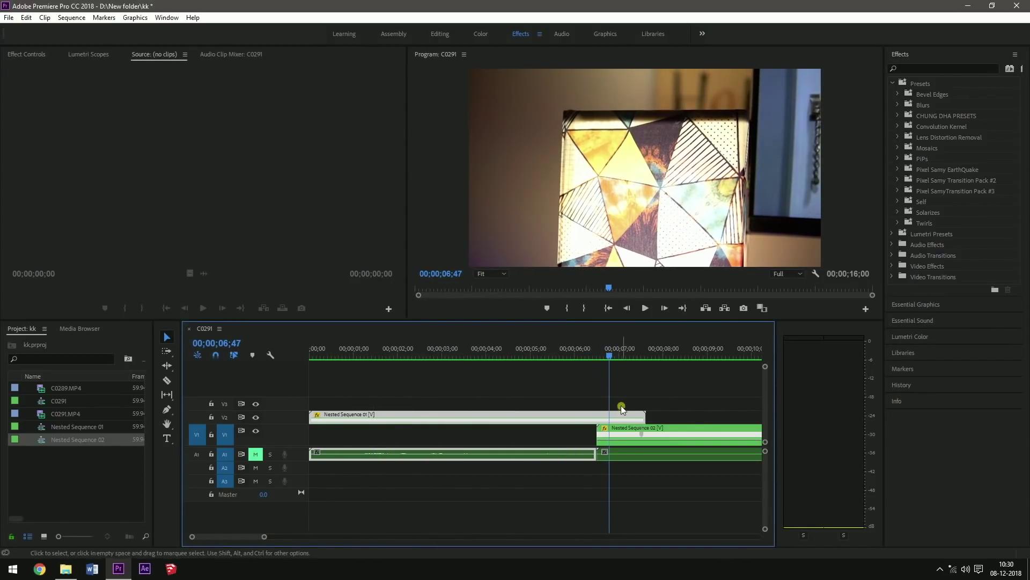
{"action": "left_click", "coordinate": [29, 61]}
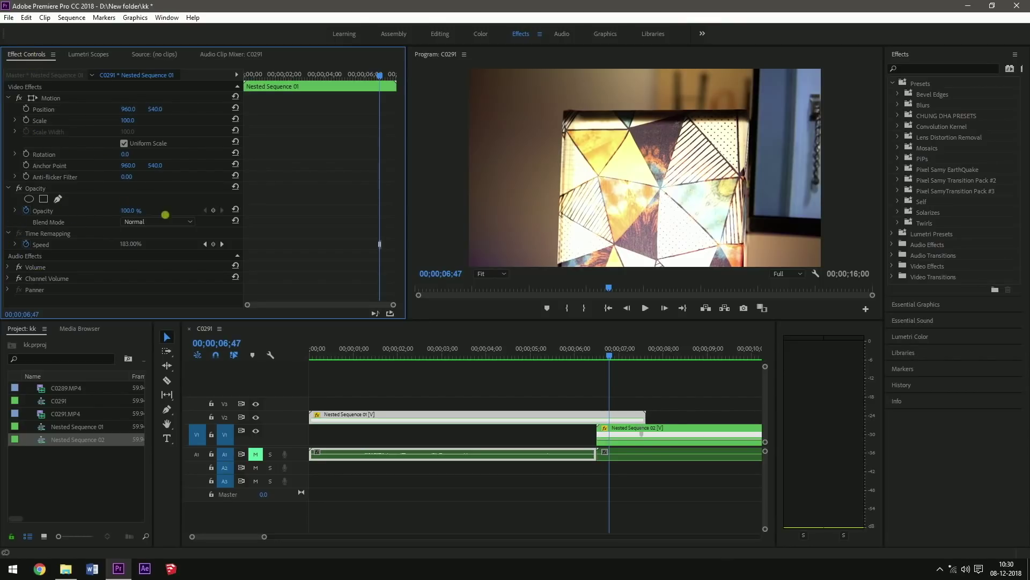
- Keyframe Nested Sequence 01's opacity from 100% at 06;47 down to 0% at 07;30
{"action": "left_click", "coordinate": [213, 211]}
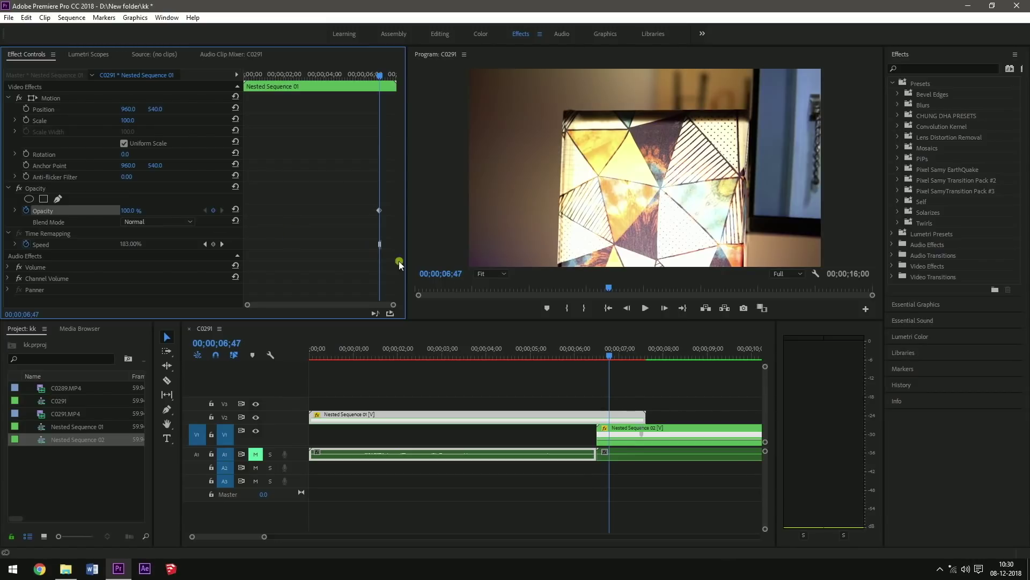
{"action": "left_click_drag", "start_coordinate": [624, 357], "coordinate": [645, 350]}
{"action": "left_click_drag", "start_coordinate": [136, 214], "coordinate": [84, 214]}
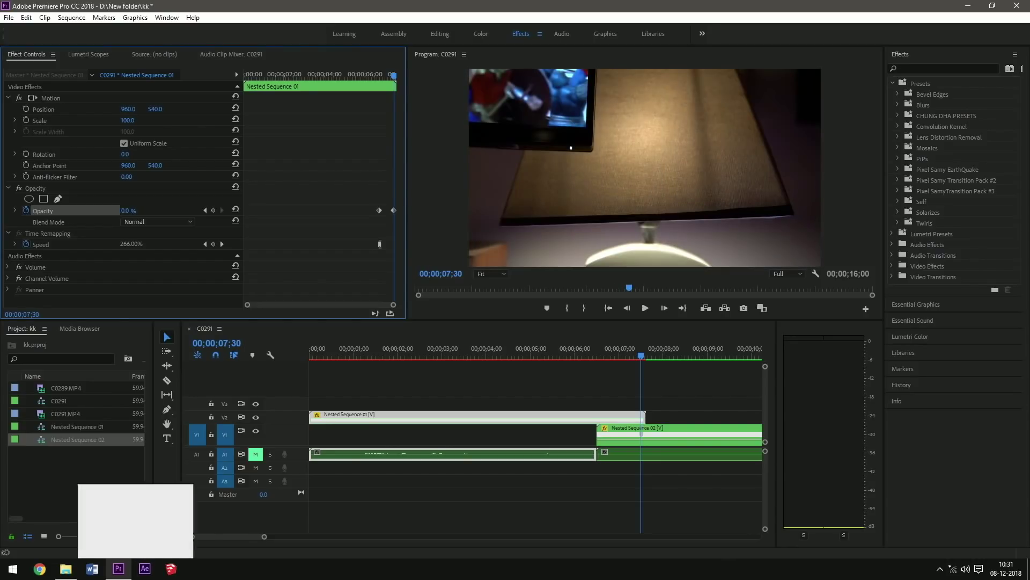
- Select both lamp clips in the C0291 sequence and render their video previews
{"action": "left_click_drag", "start_coordinate": [446, 367], "coordinate": [310, 464]}
{"action": "key", "text": "Return"}
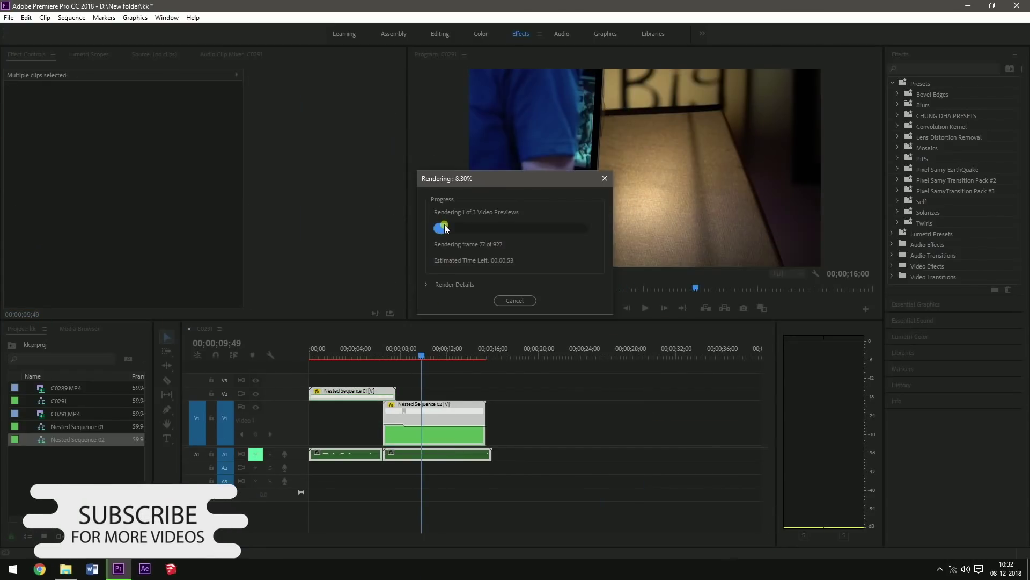